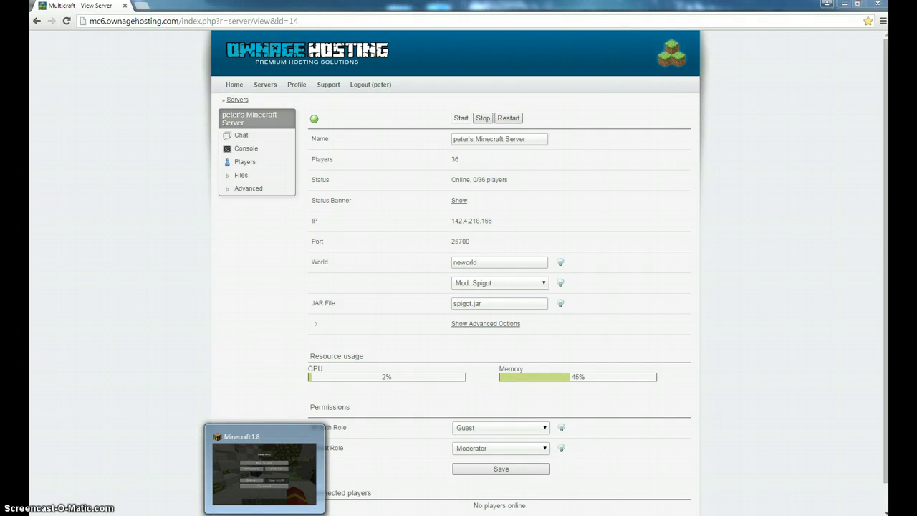
# Switch to the Minecraft window and resume the paused game
pyautogui.click(272, 505)
pyautogui.click(402, 158)
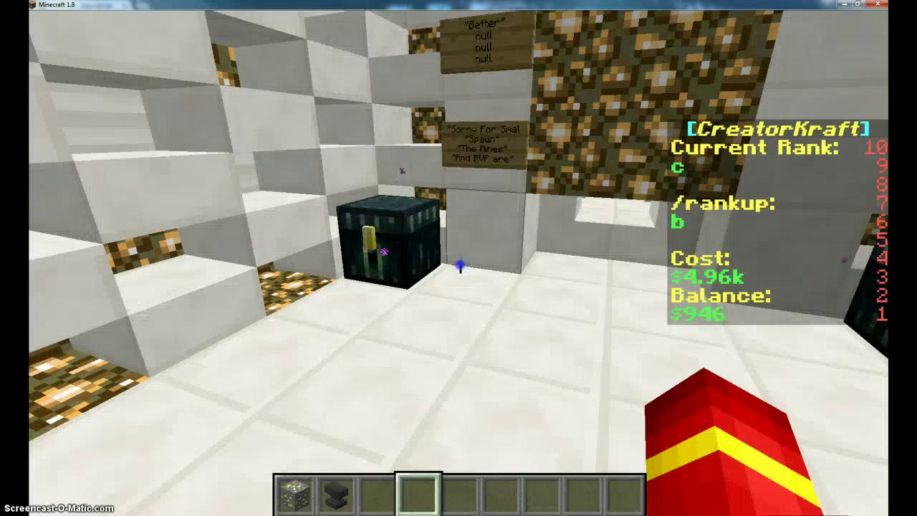
pyautogui.press('F5')
pyautogui.press('F5')
pyautogui.press('F5')
pyautogui.press('w')
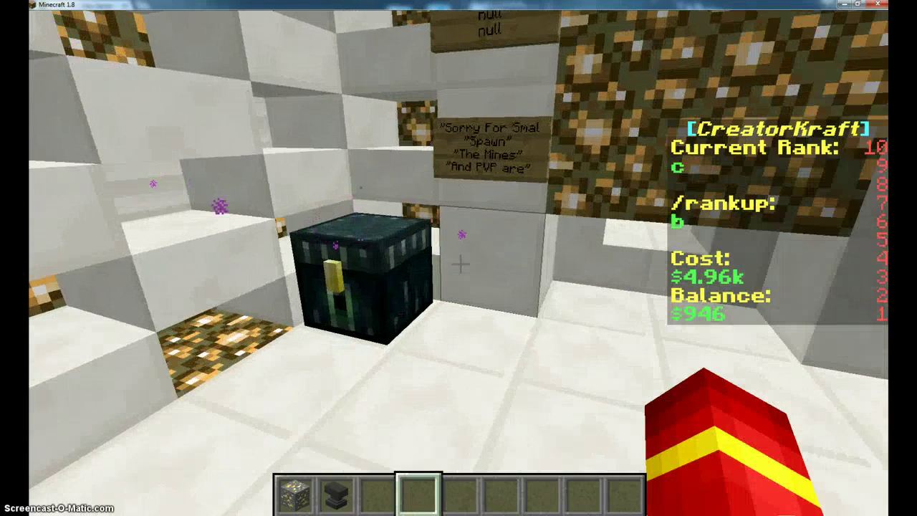
pyautogui.press('F5')
pyautogui.press('F5')
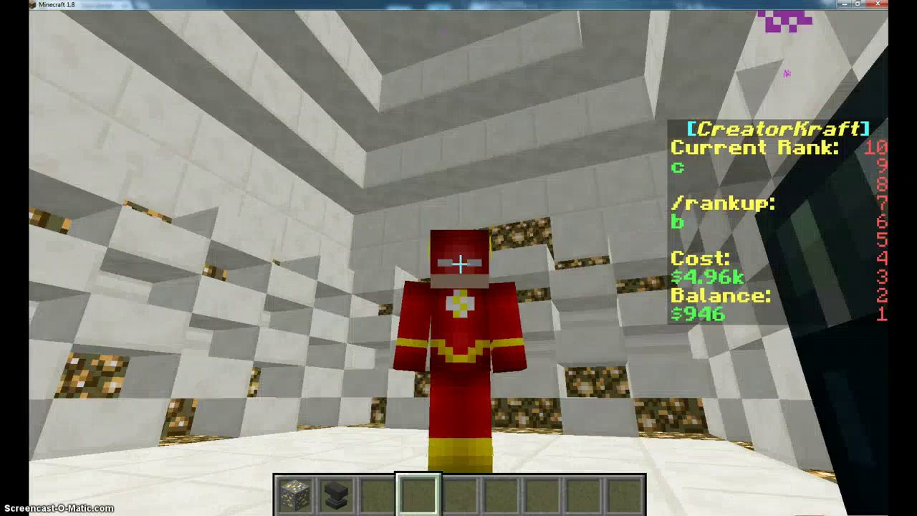
pyautogui.press('F5')
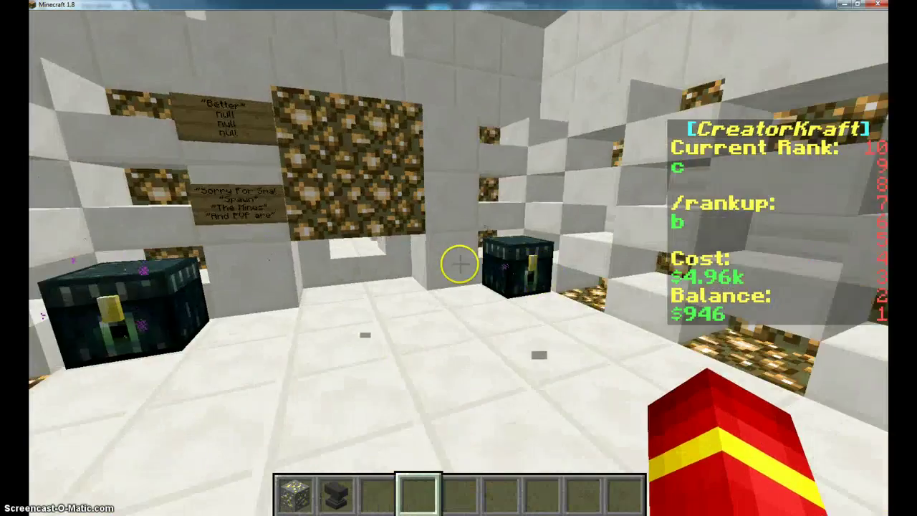
pyautogui.press('w')
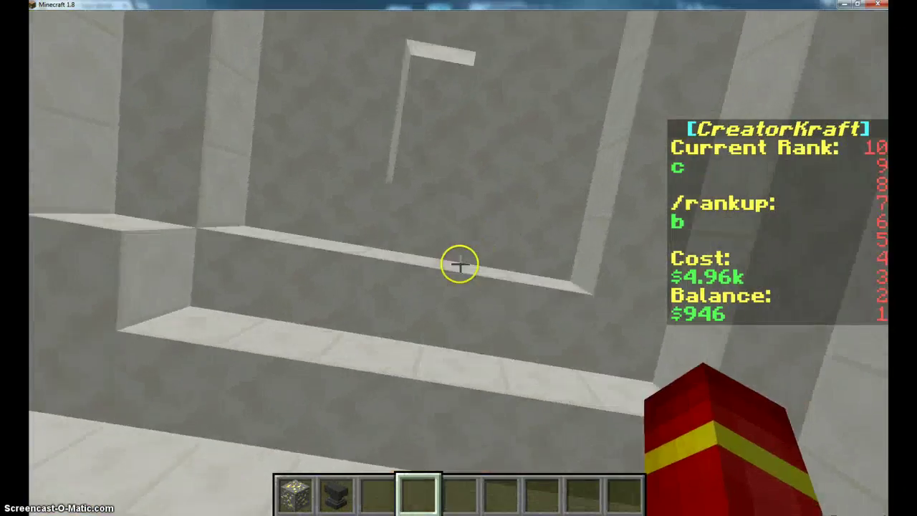
pyautogui.press('s')
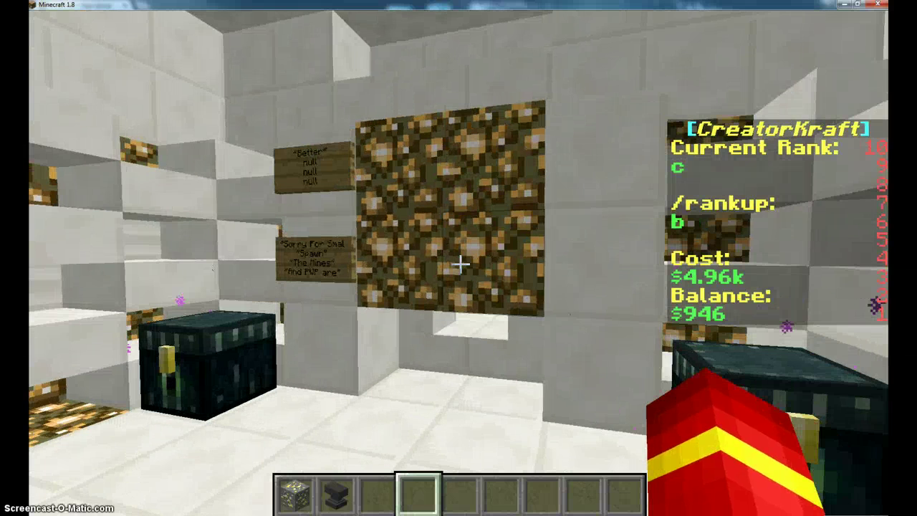
# Run the /ezadmin command to show the rank plugin's version information
pyautogui.write('/ezadmin')
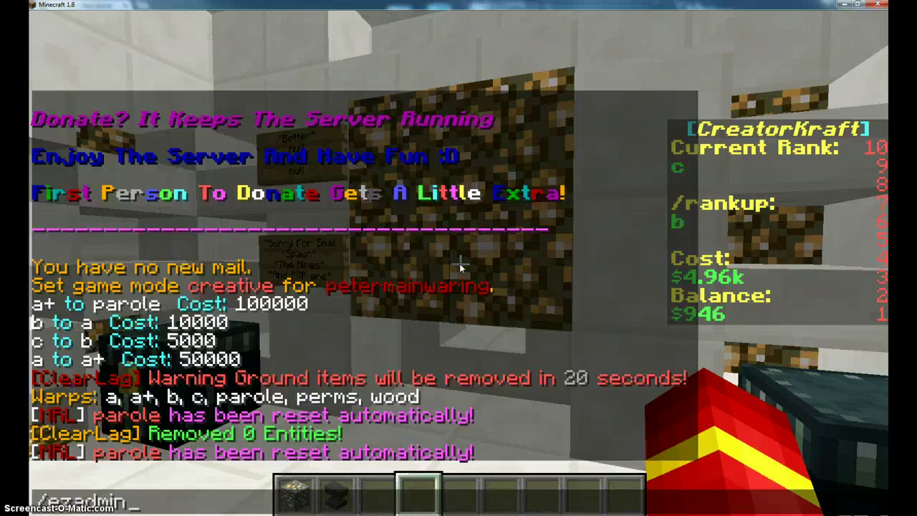
pyautogui.press('Return')
pyautogui.press('t')
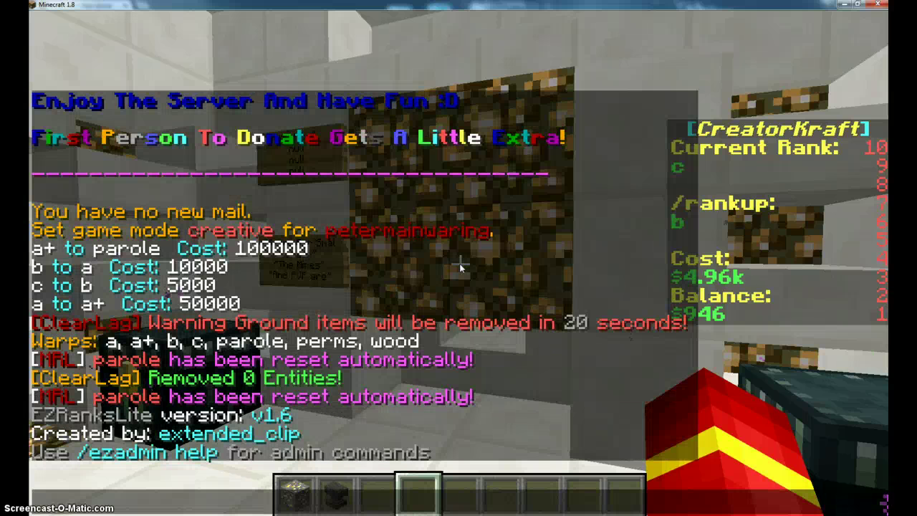
# List the server's existing rankups and their costs with /ezadmin list
pyautogui.press('Up')
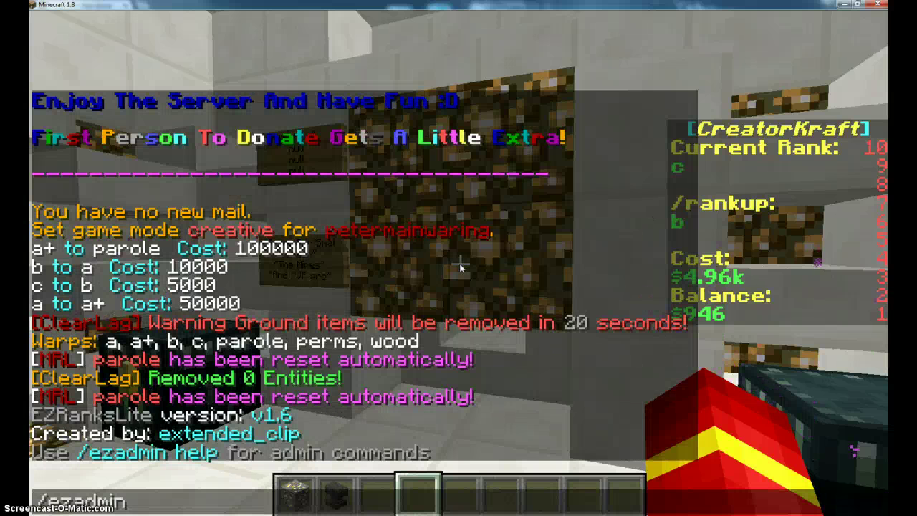
pyautogui.write('list')
pyautogui.press('Return')
pyautogui.press('t')
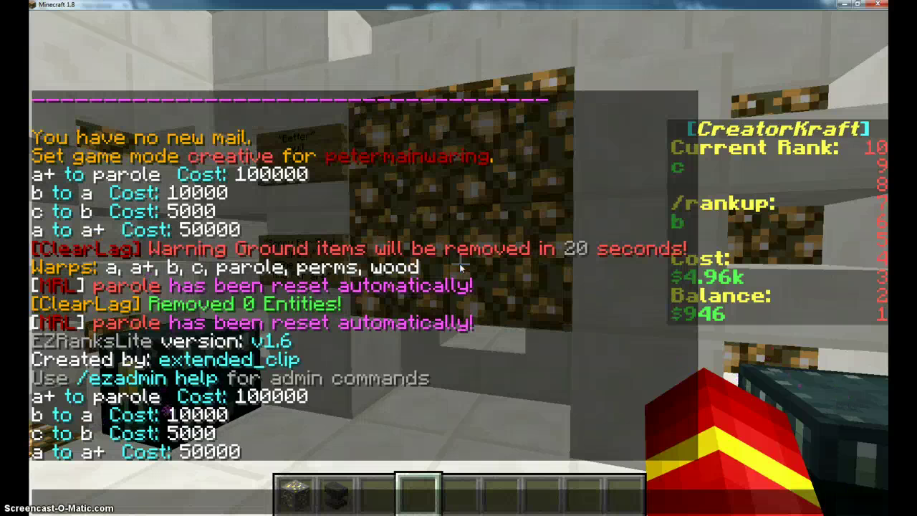
pyautogui.press('Up')
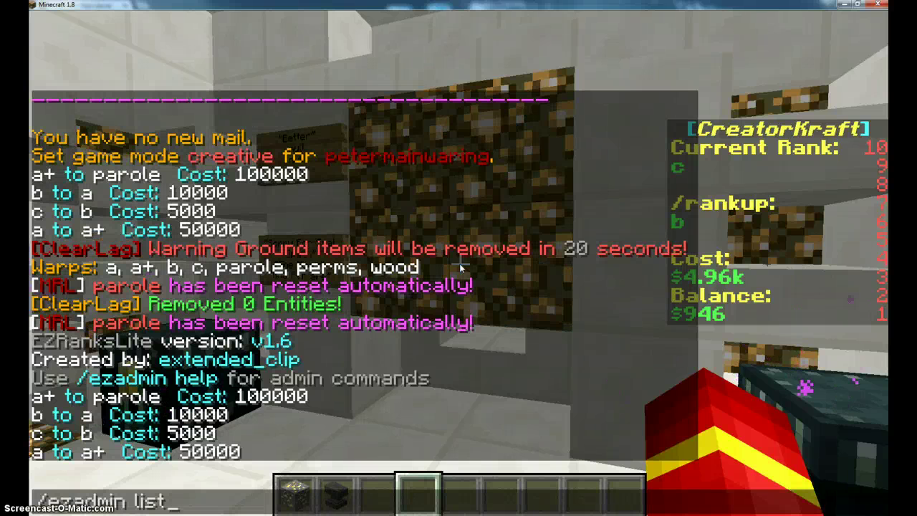
pyautogui.press('Escape')
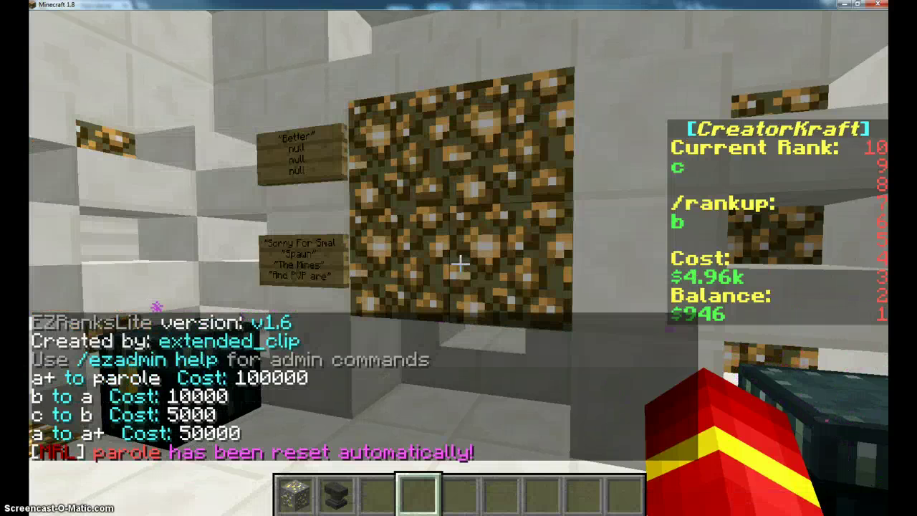
# Run /ezadmin followed by /ezadmin help, and read through the available admin commands and their arguments
pyautogui.press('/')
pyautogui.write('ezadmin')
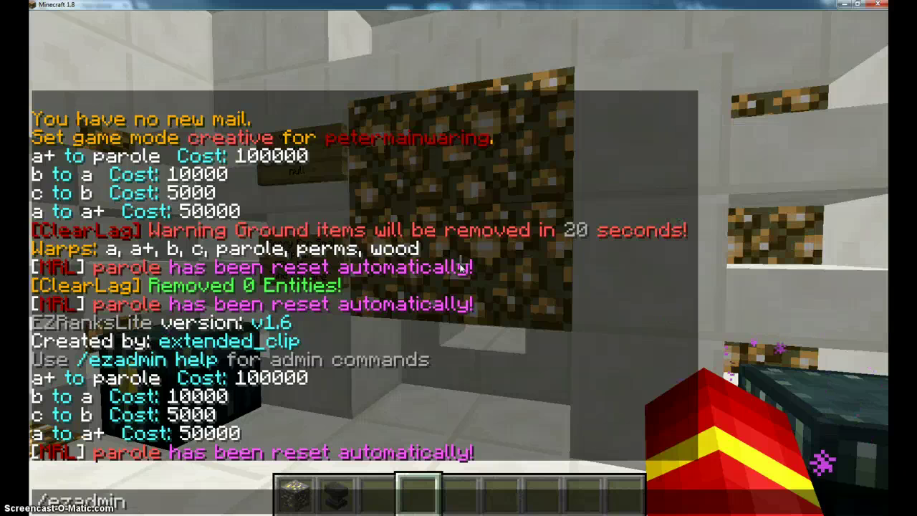
pyautogui.press('Return')
pyautogui.press('t')
pyautogui.press('Up')
pyautogui.write('help')
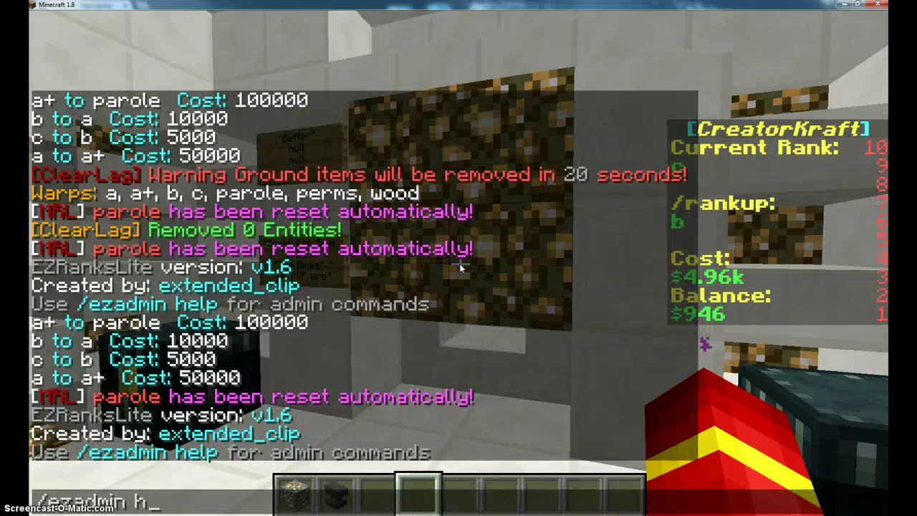
pyautogui.press('Return')
pyautogui.write('tp')
pyautogui.press('Return')
pyautogui.press('t')
pyautogui.scroll(20, 244, 265)
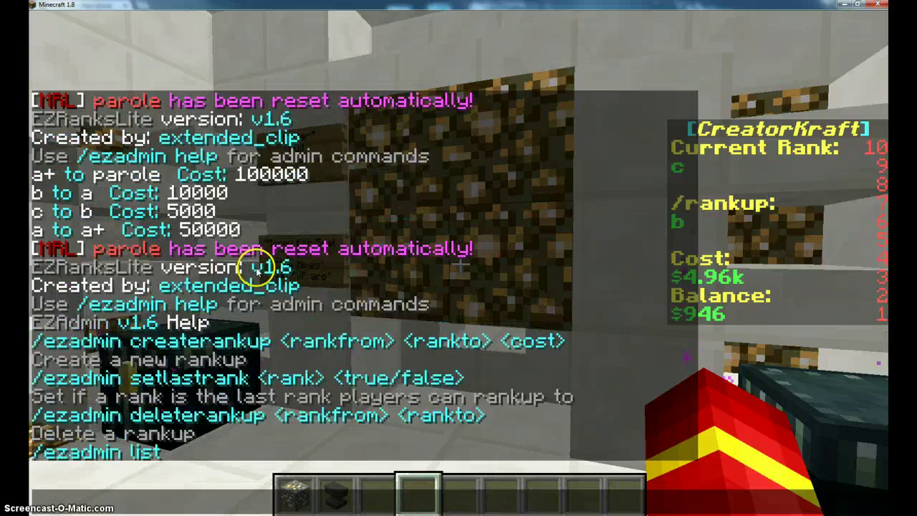
pyautogui.scroll(-20, 246, 268)
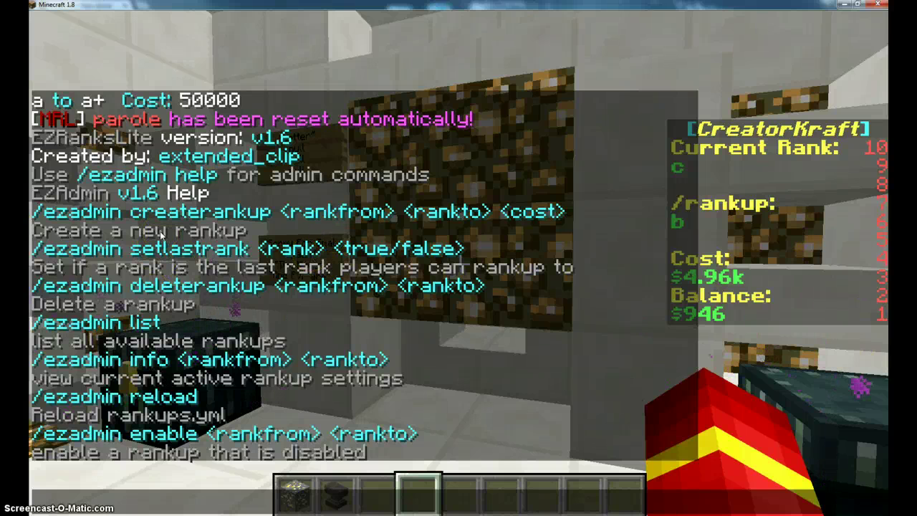
pyautogui.press('Escape')
pyautogui.press('w')
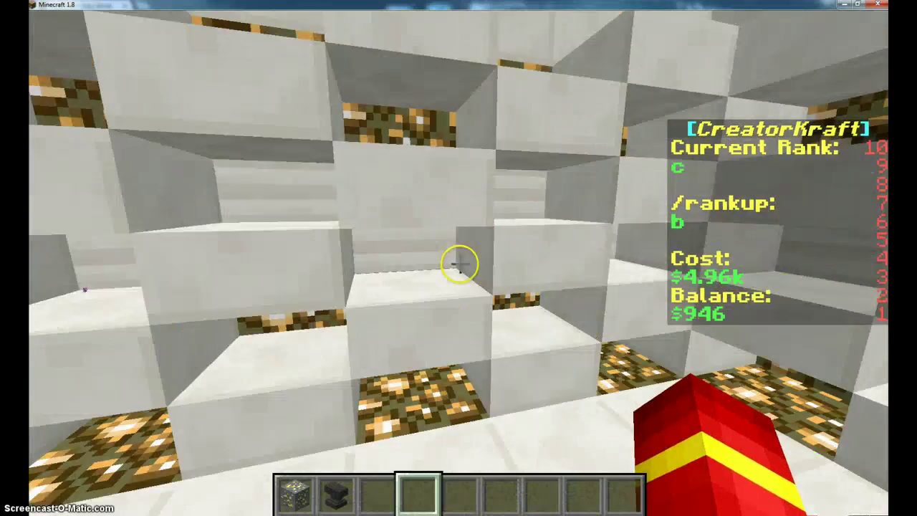
pyautogui.moveTo(459, 263)
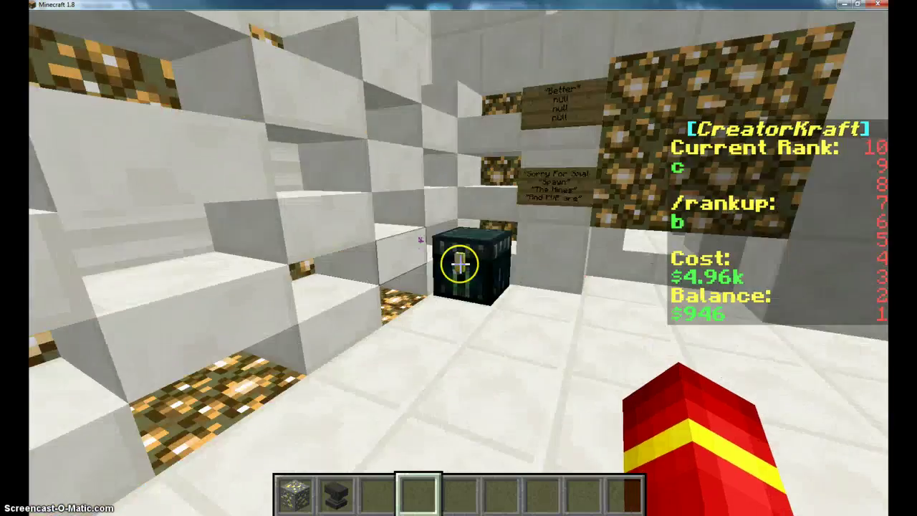
pyautogui.press('w')
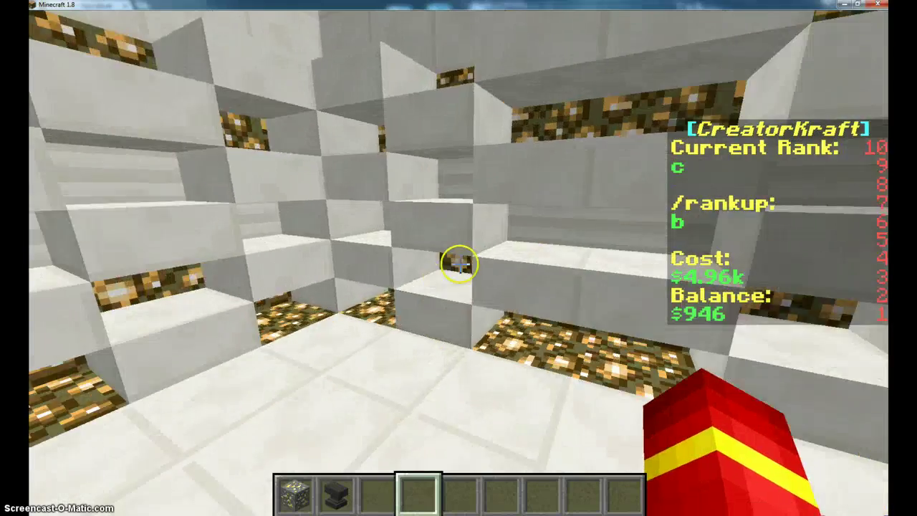
pyautogui.press('w')
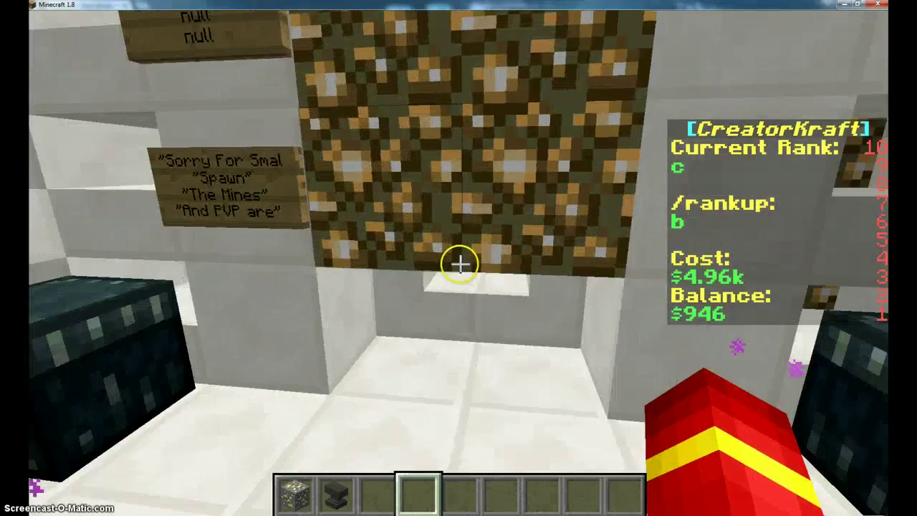
pyautogui.press('s')
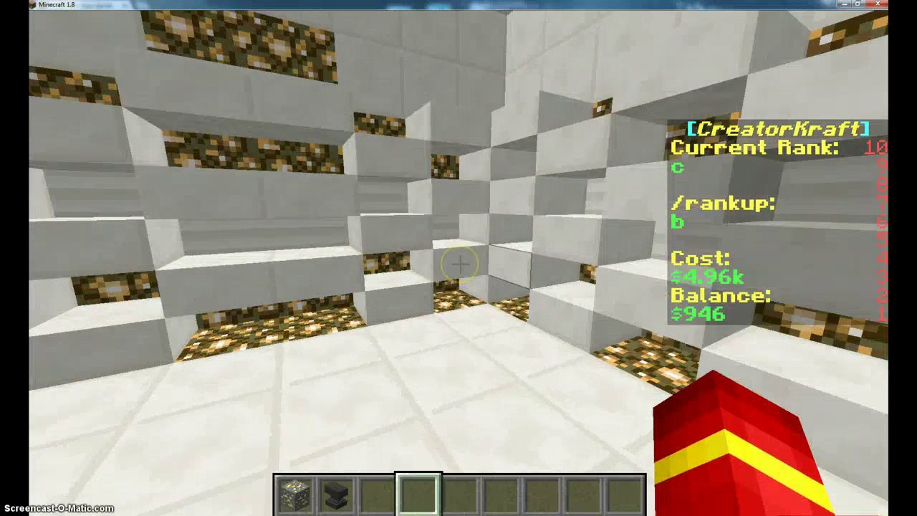
# Show the list of configured rankups again with /ezadmin list
pyautogui.write('/ezadmin')
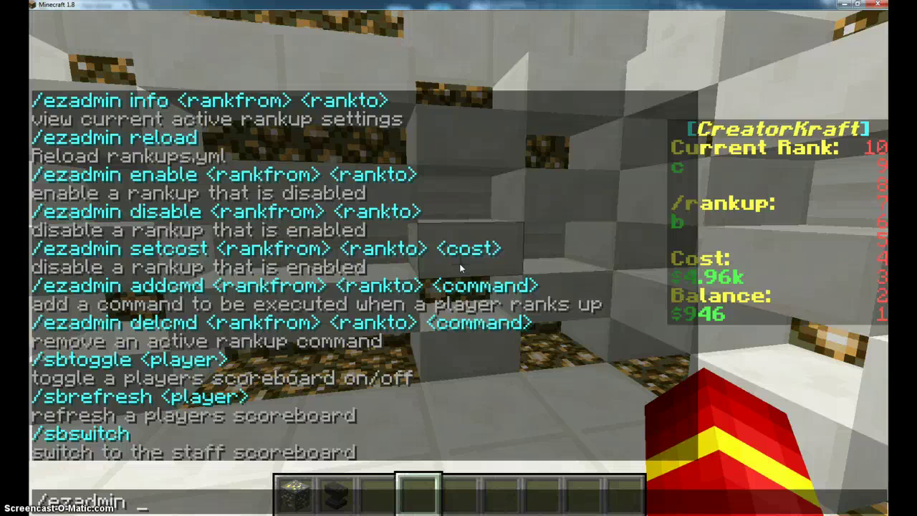
pyautogui.write(' list')
pyautogui.press('Return')
pyautogui.press('t')
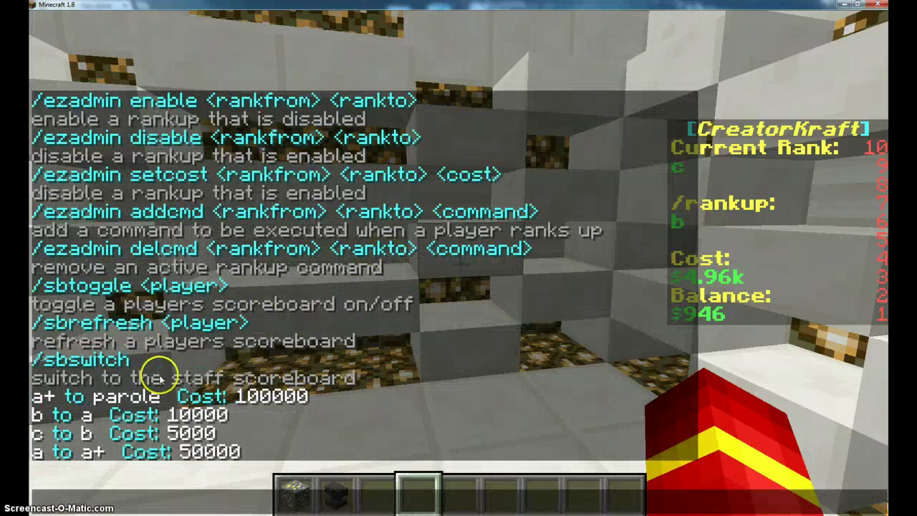
pyautogui.press('Escape')
# List the available permission groups with /listgroups and review the group names
pyautogui.press('/')
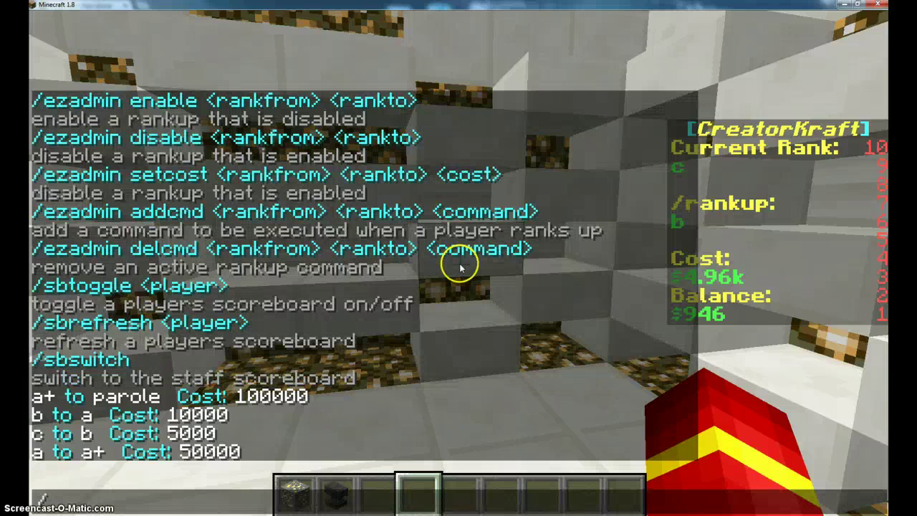
pyautogui.write('menu')
pyautogui.press('BackSpace')
pyautogui.press('BackSpace')
pyautogui.press('BackSpace')
pyautogui.press('BackSpace')
pyautogui.write('listorto')
pyautogui.press('BackSpace')
pyautogui.press('BackSpace')
pyautogui.press('BackSpace')
pyautogui.press('BackSpace')
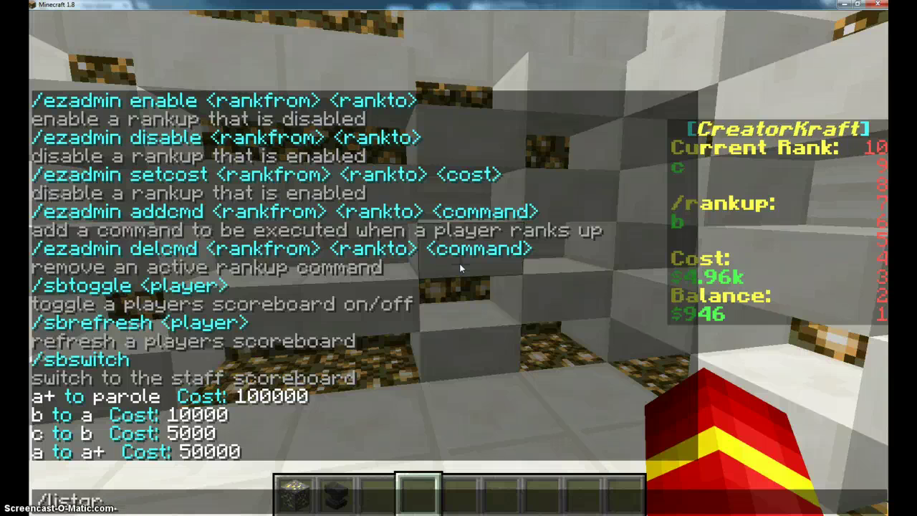
pyautogui.write('groups')
pyautogui.press('Return')
pyautogui.click(411, 306)
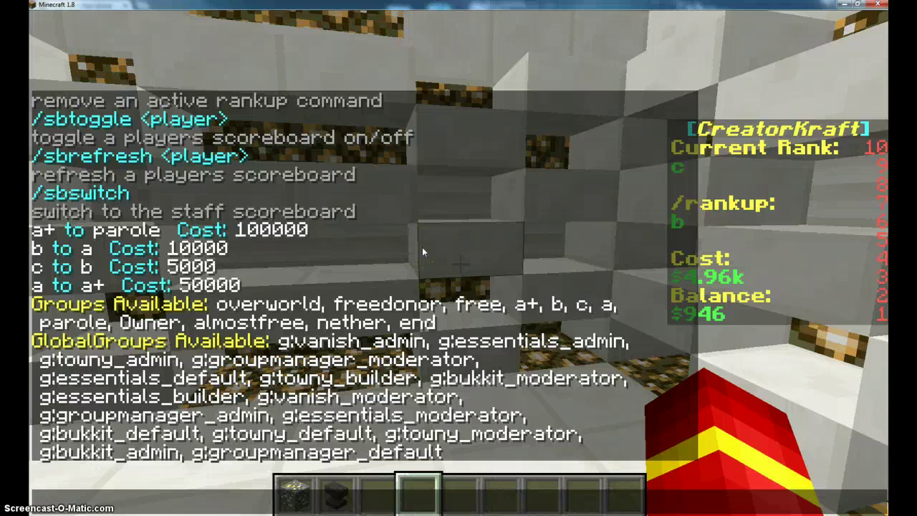
pyautogui.click(218, 247)
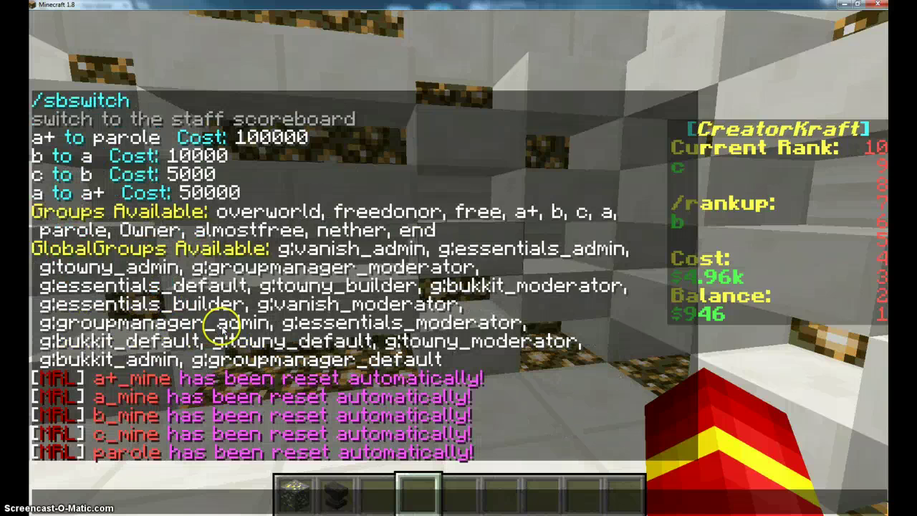
pyautogui.press('Escape')
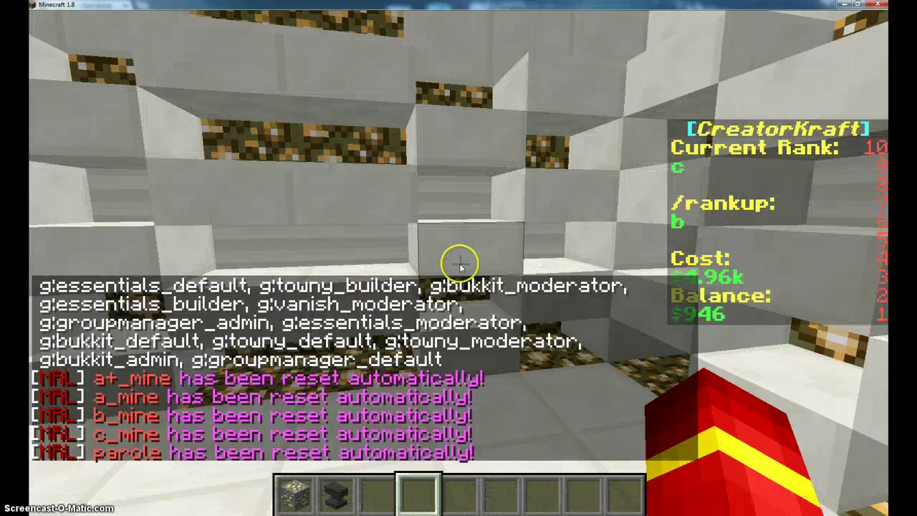
# Create a rankup from parole to nether costing 15000 with /ezadmin createrankup parole nether 15000
pyautogui.write('/eza')
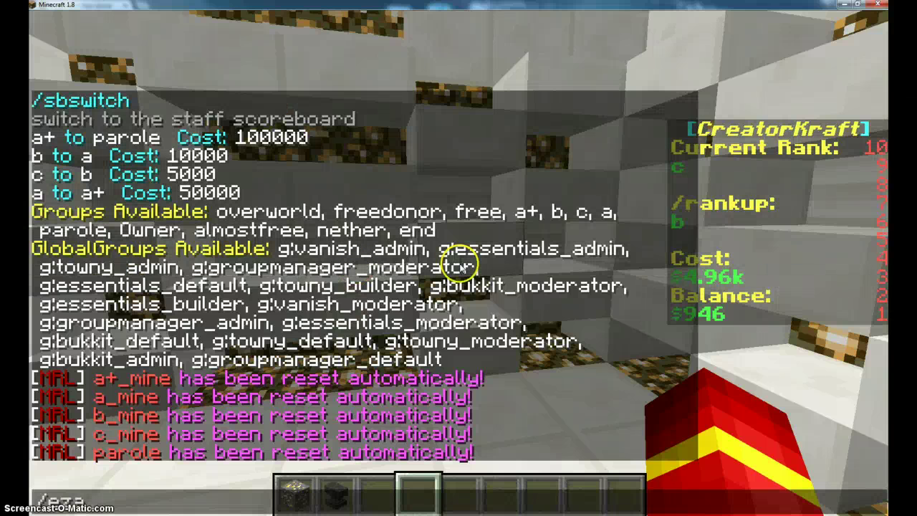
pyautogui.write('dmin create')
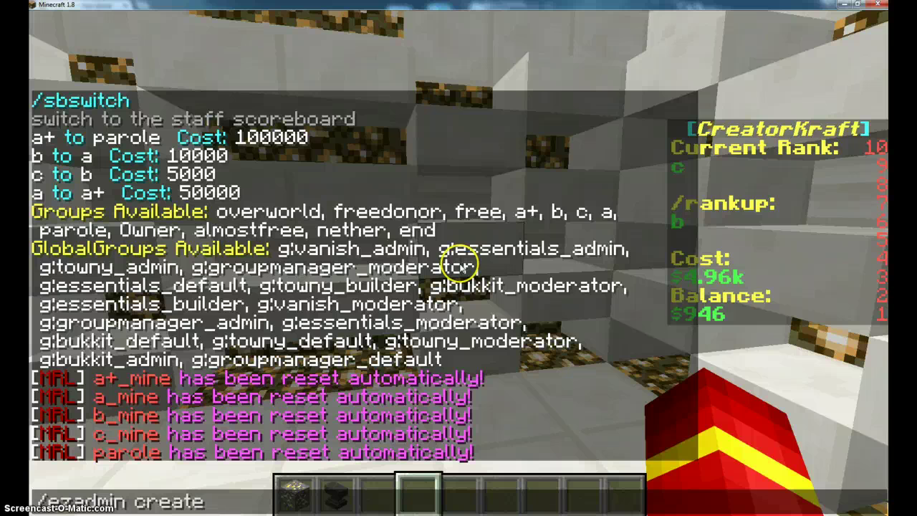
pyautogui.write('rankup paro')
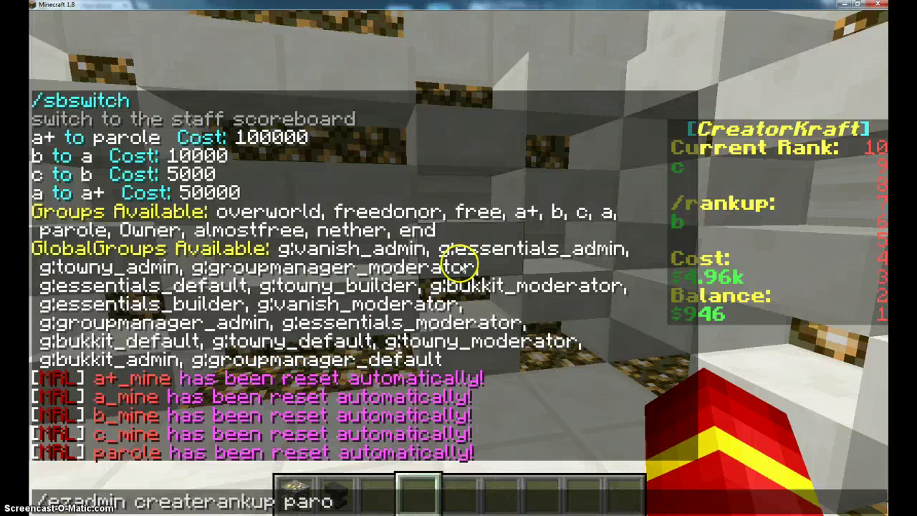
pyautogui.write('le nether')
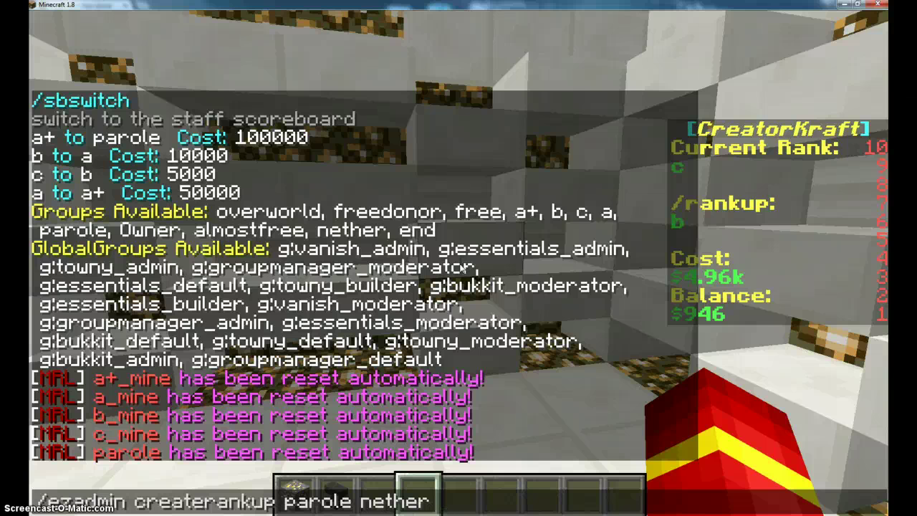
pyautogui.write('15000')
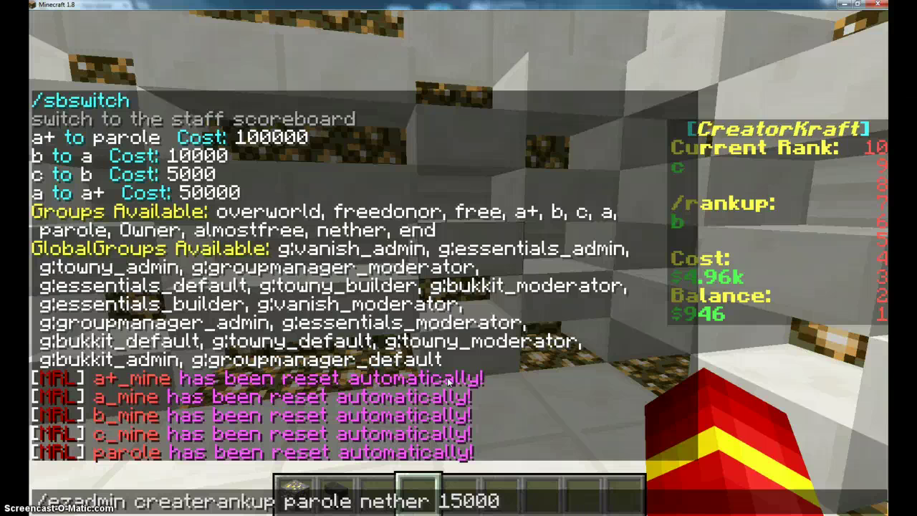
pyautogui.write('%')
pyautogui.press('BackSpace')
pyautogui.press('BackSpace')
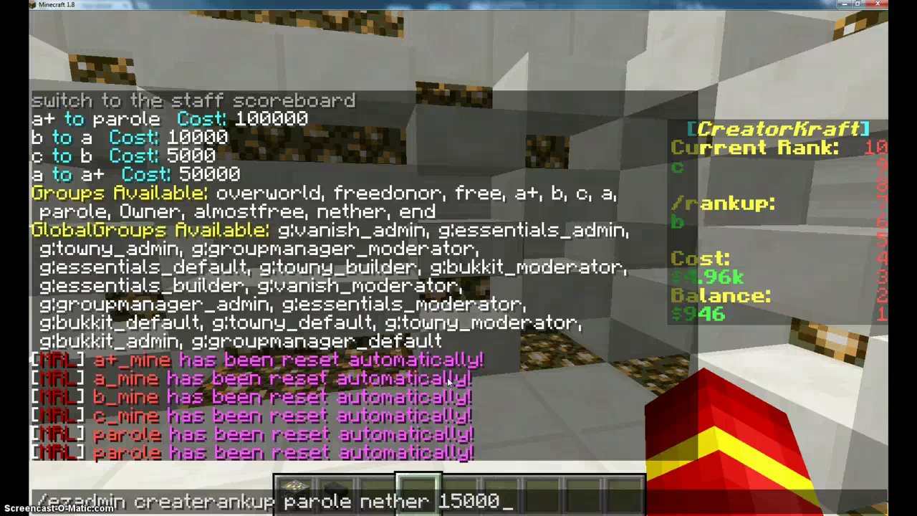
pyautogui.press('Return')
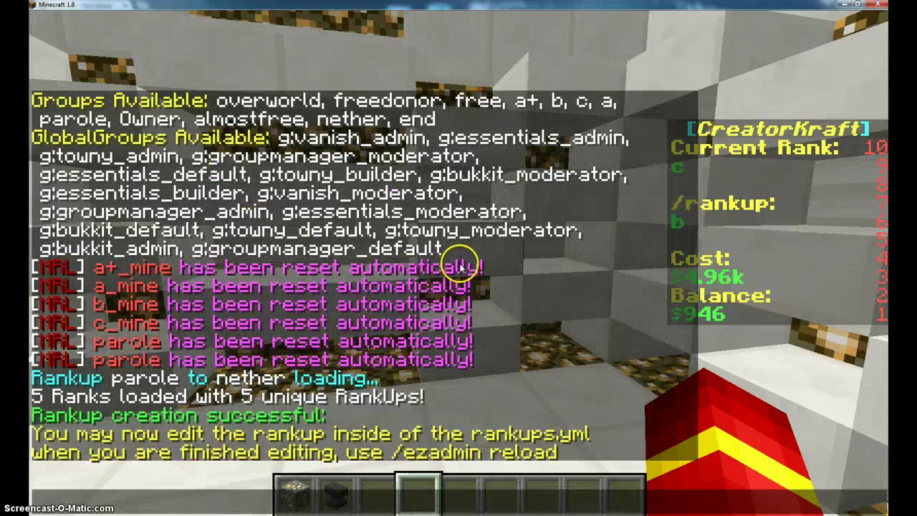
# Attach the command manuadd %player% %rankto% prison to the parole to nether rankup with /ezadmin addcmd parole nether
pyautogui.write('/ezadmin ')
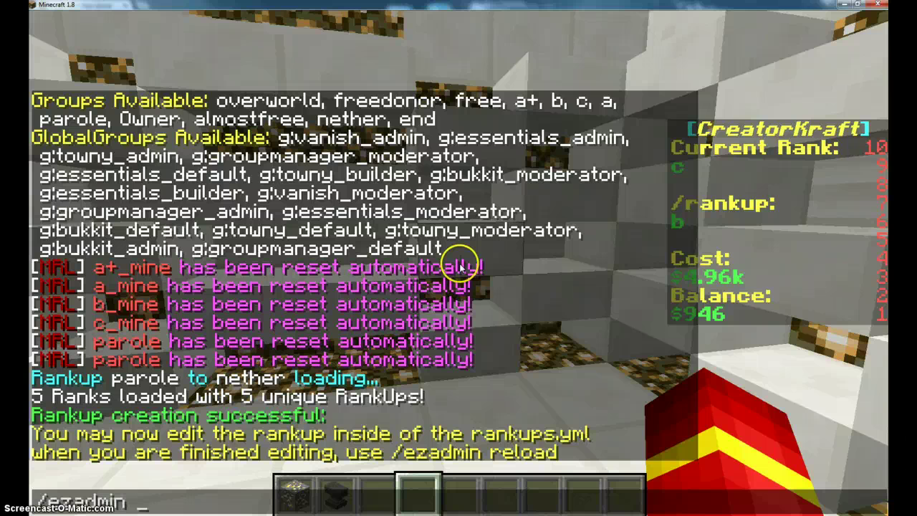
pyautogui.write('addcmd')
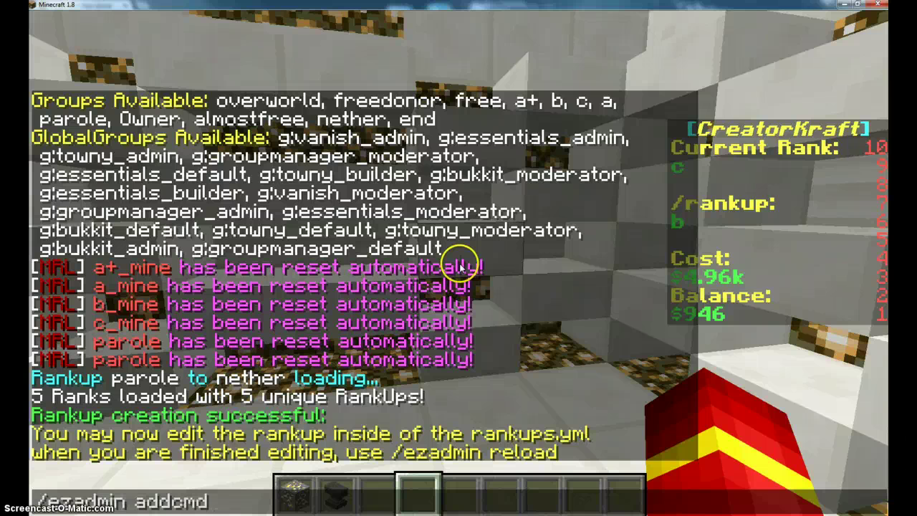
pyautogui.write(' manu')
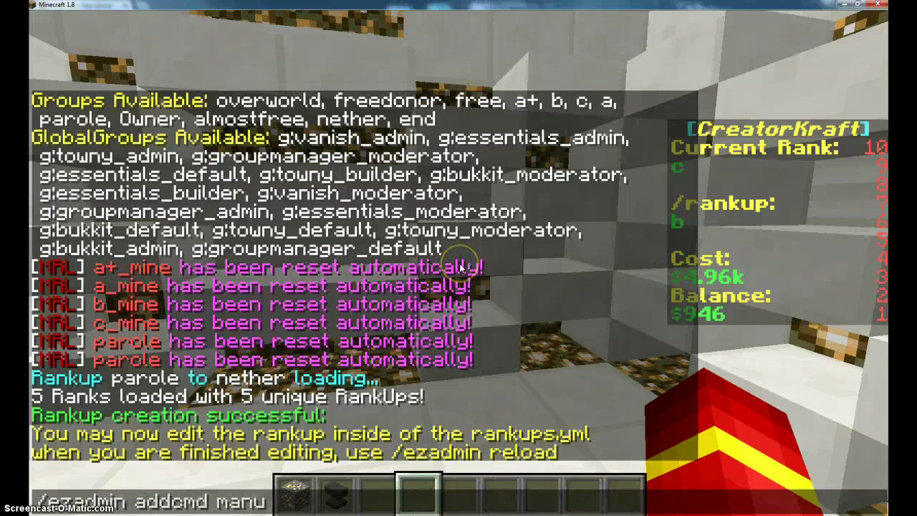
pyautogui.write('add')
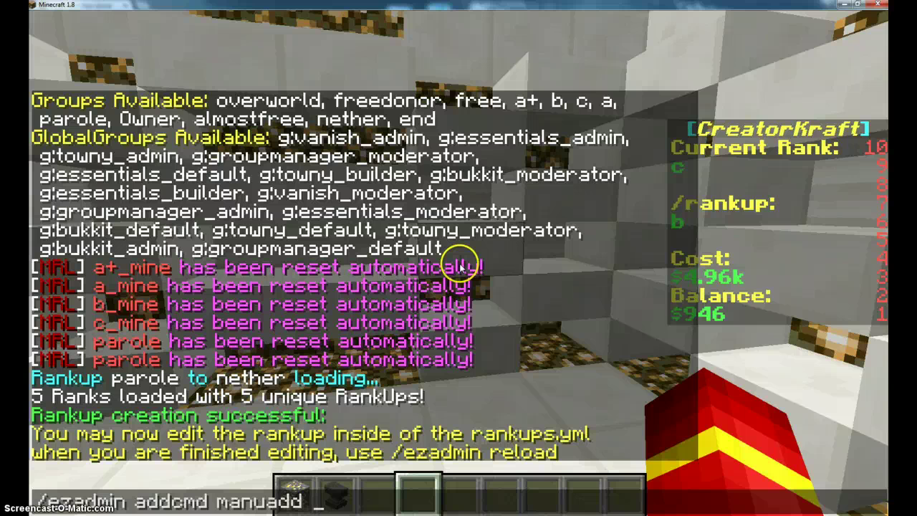
pyautogui.write(' %player%')
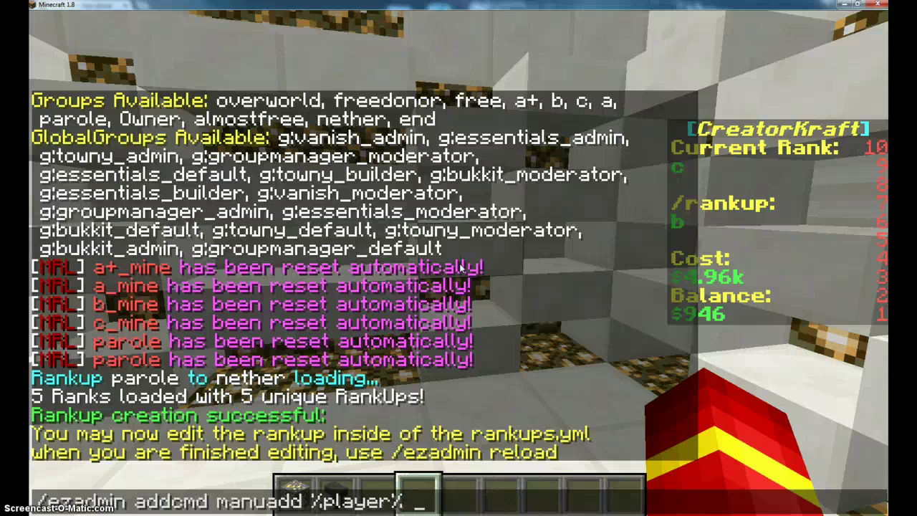
pyautogui.write('%rankto%')
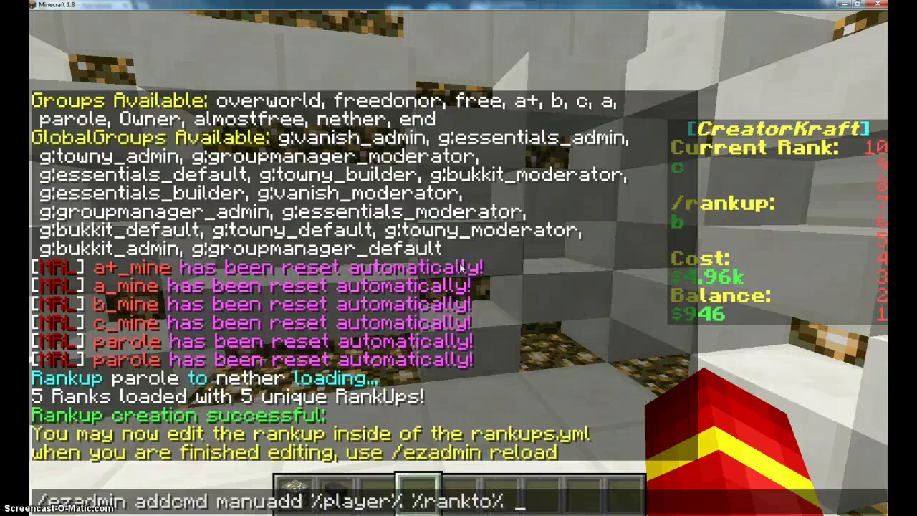
pyautogui.write(' prison')
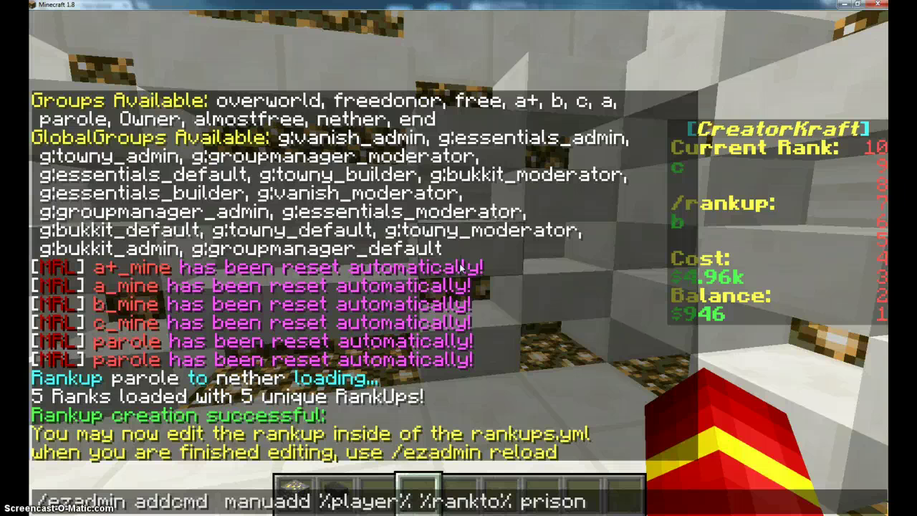
pyautogui.write('parole net')
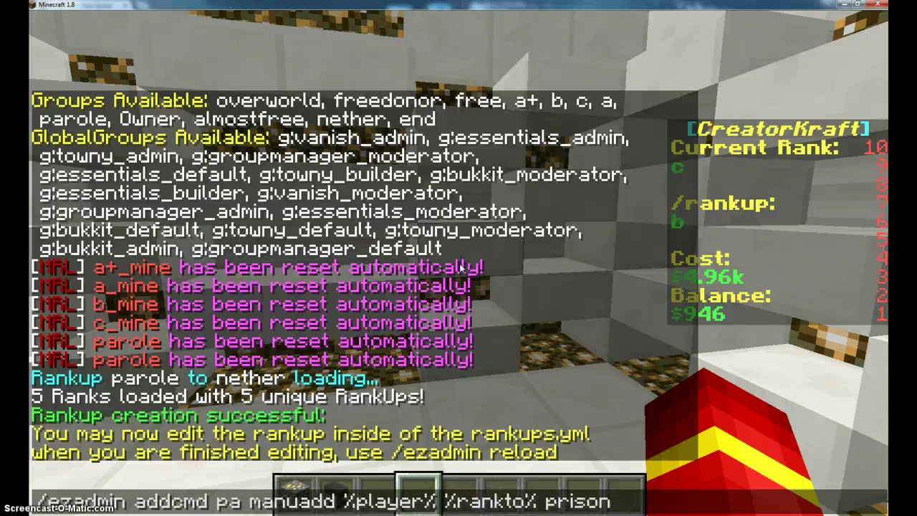
pyautogui.write('her')
pyautogui.press('Return')
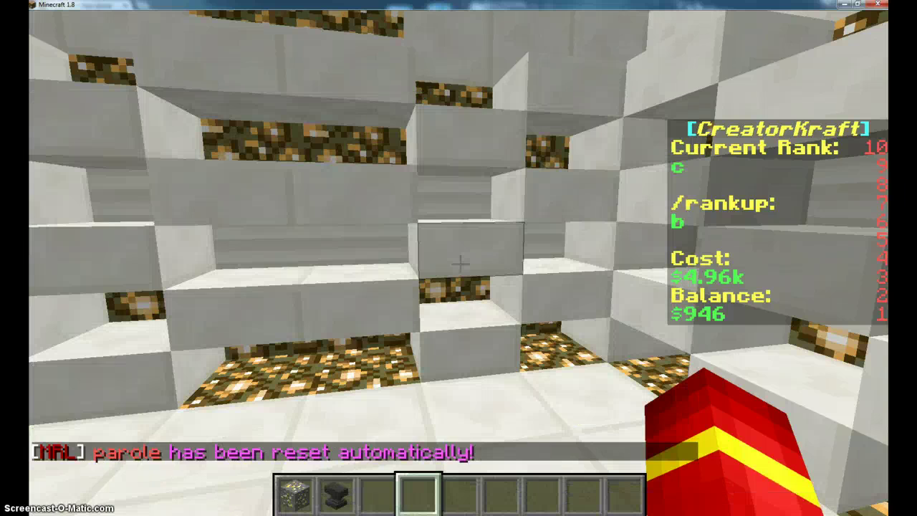
# Reload the EZRanks configuration with /ezadmin reload
pyautogui.press('t')
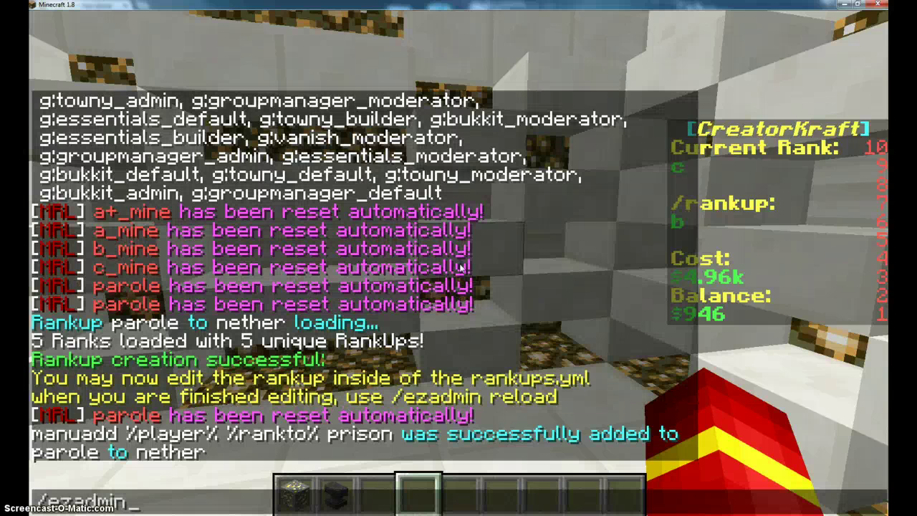
pyautogui.write('/ezadmin reload')
pyautogui.press('Return')
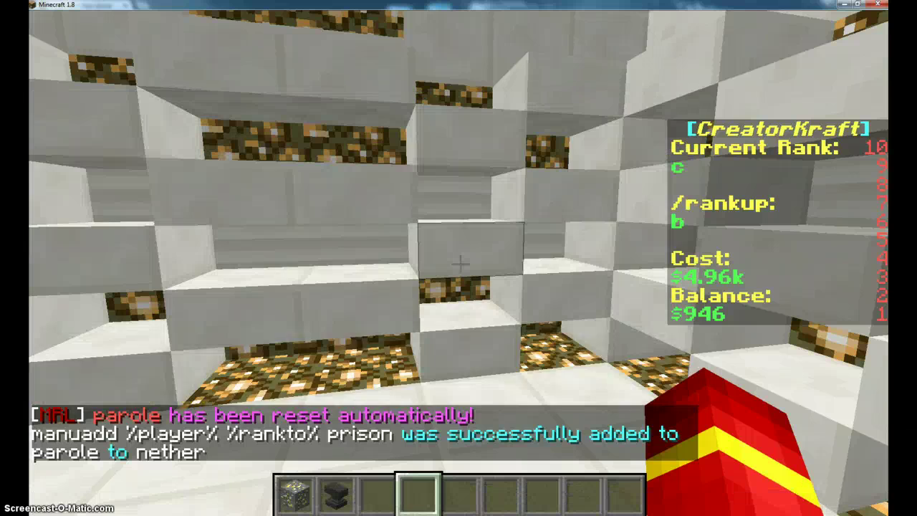
# Move your own player to the parole group using /manuadd with the player name and parole
pyautogui.press('/')
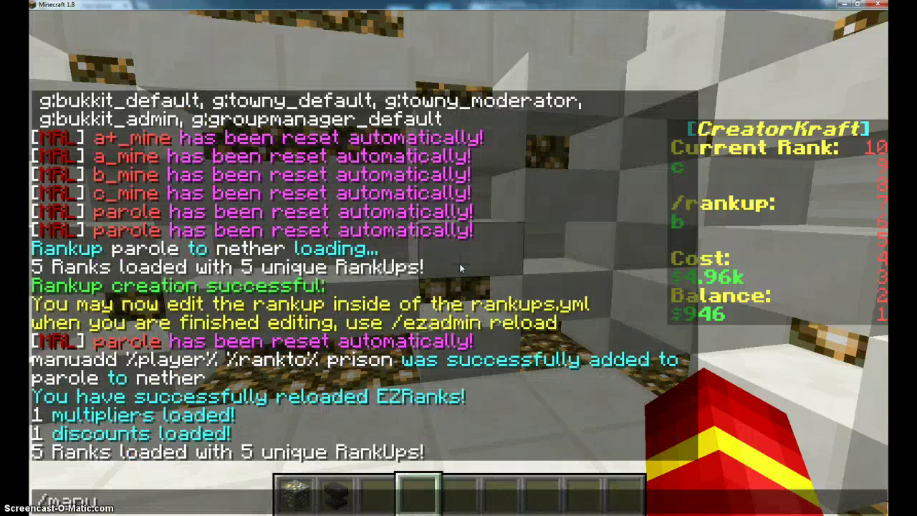
pyautogui.write('manu')
pyautogui.press('BackSpace')
pyautogui.press('BackSpace')
pyautogui.press('BackSpace')
pyautogui.press('BackSpace')
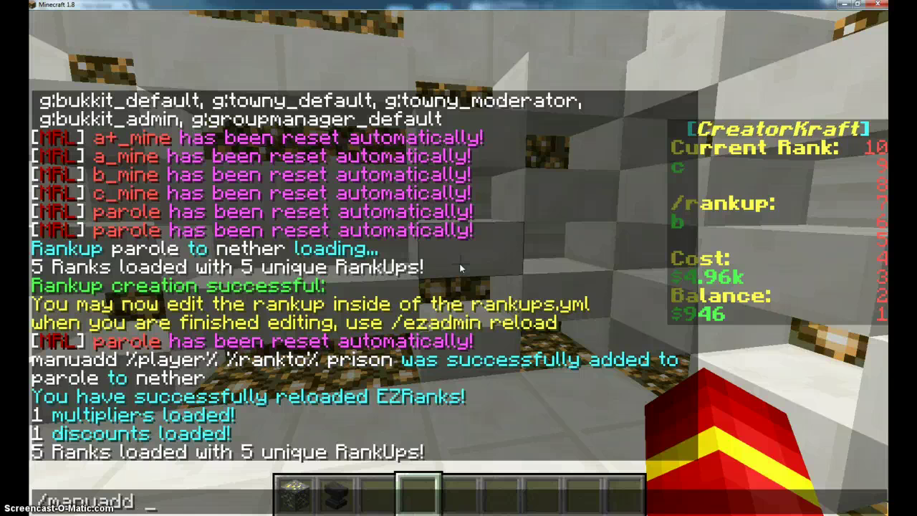
pyautogui.write('manuadd petermainwaring parole')
pyautogui.press('Return')
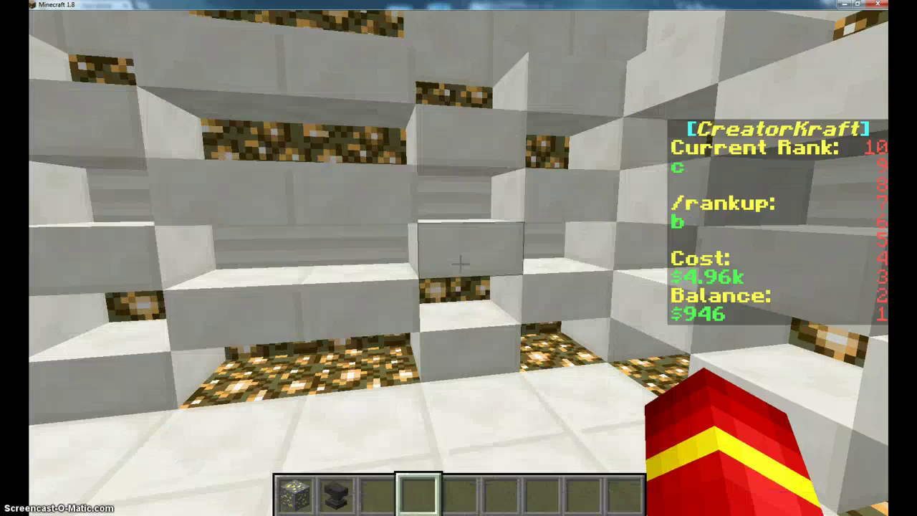
pyautogui.press('t')
pyautogui.press('Escape')
pyautogui.press('Escape')
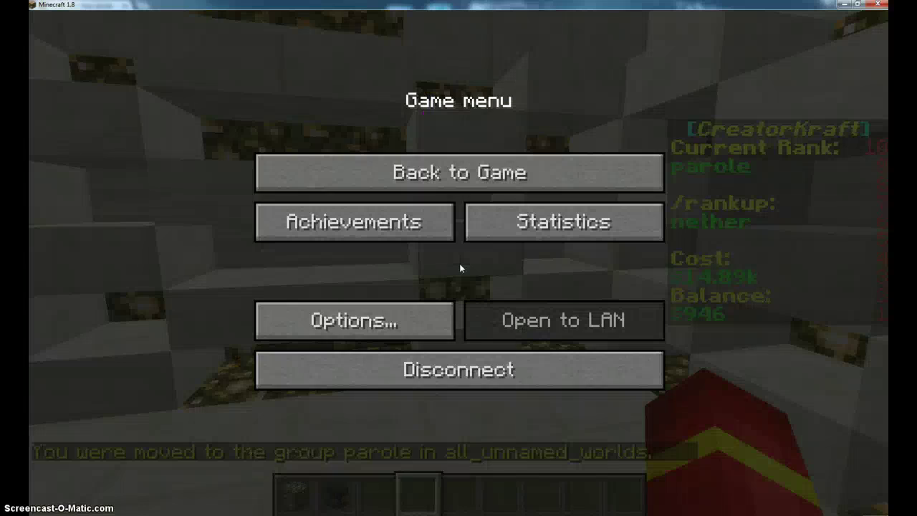
pyautogui.press('Escape')
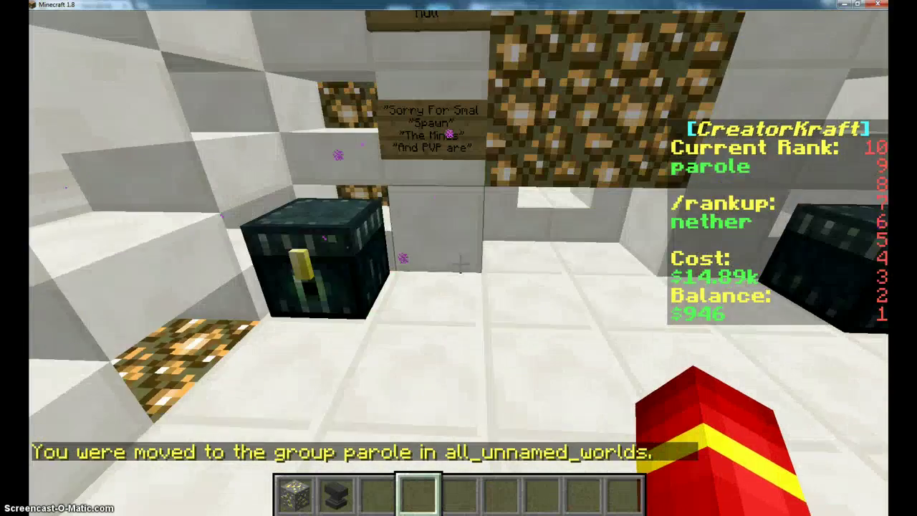
pyautogui.press('w')
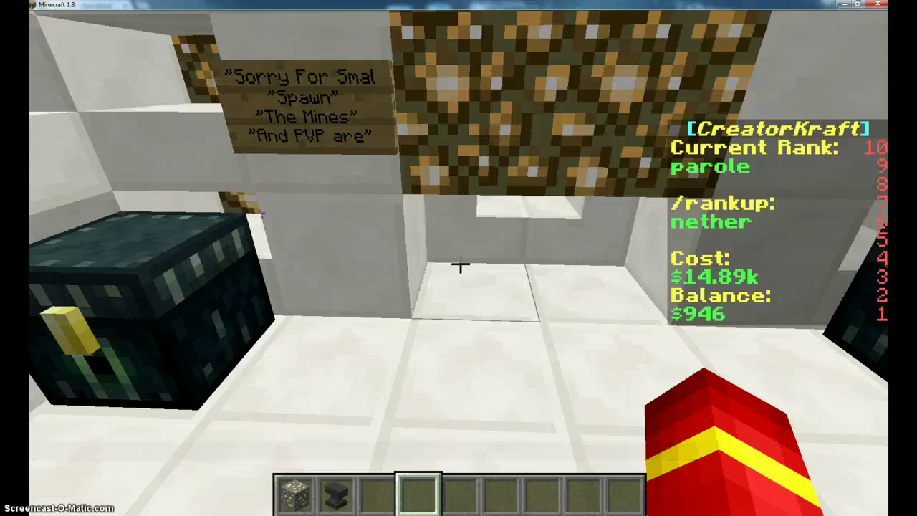
pyautogui.press('s')
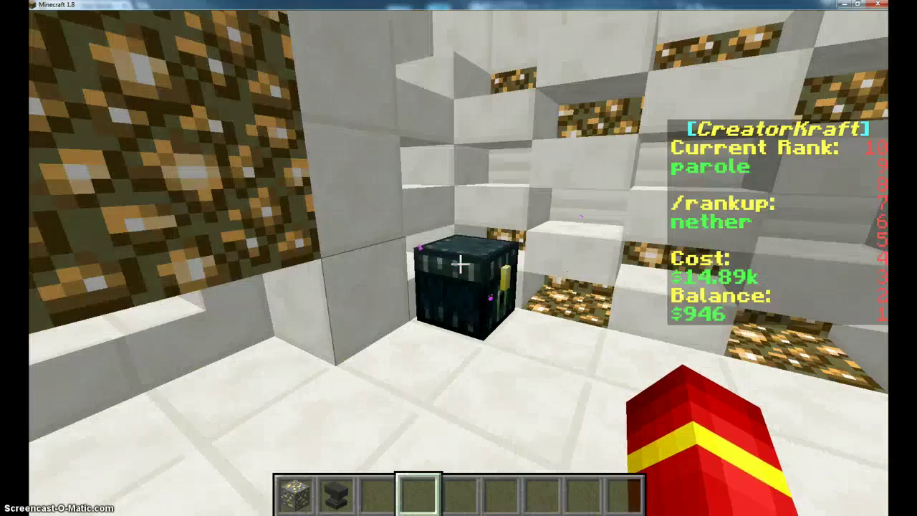
pyautogui.press('w')
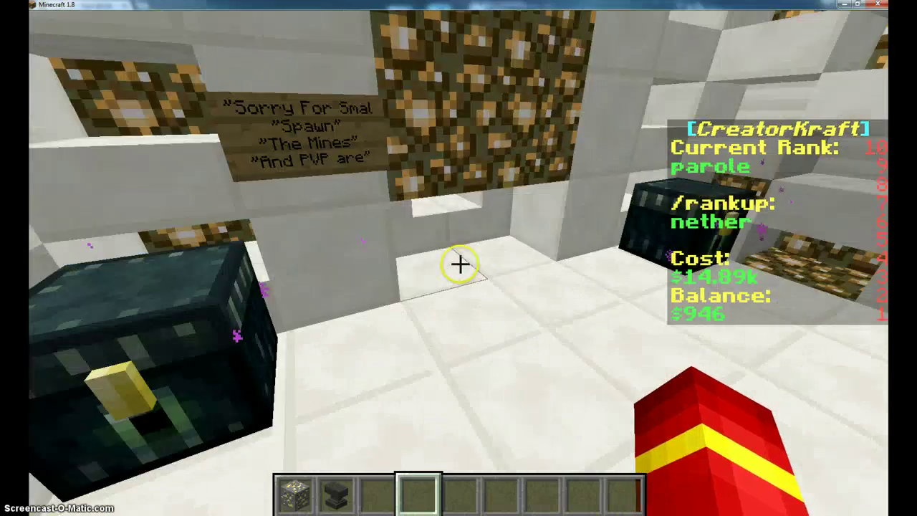
pyautogui.press('w')
pyautogui.press('s')
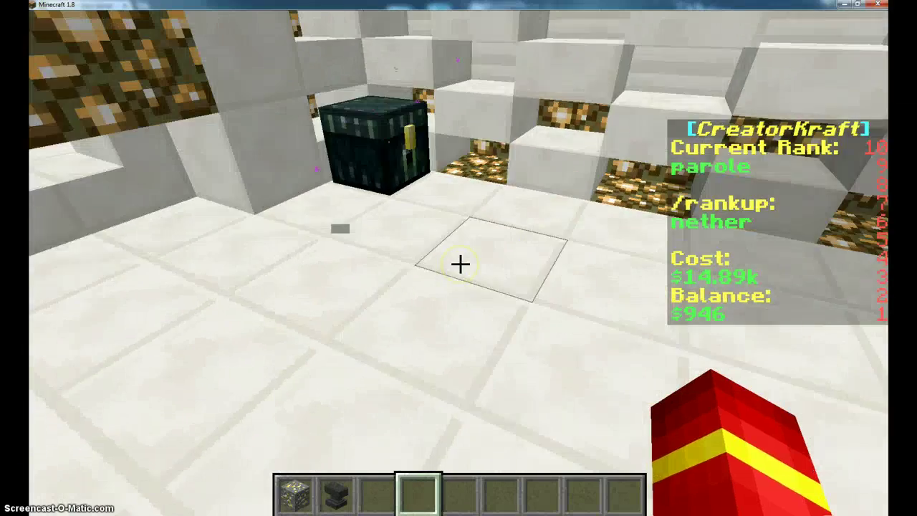
pyautogui.press('w')
pyautogui.press('s')
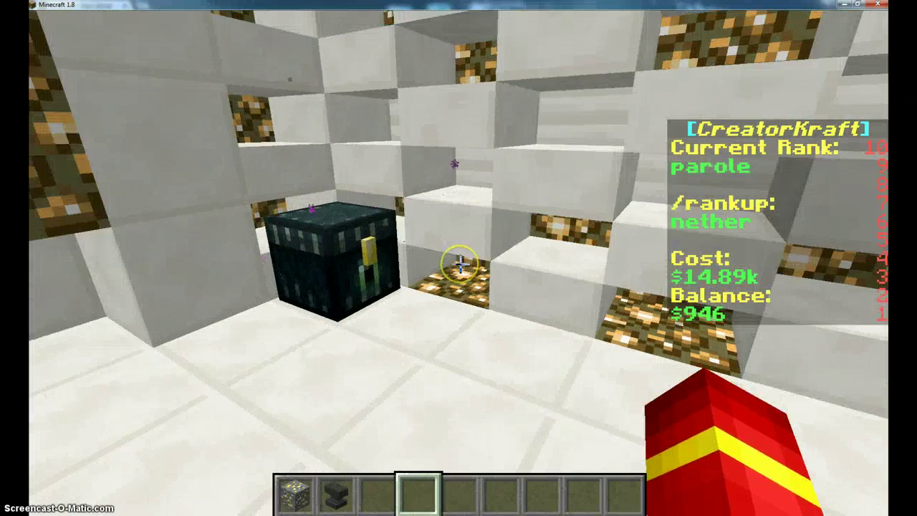
# Check the player's account balance with /money
pyautogui.press('/')
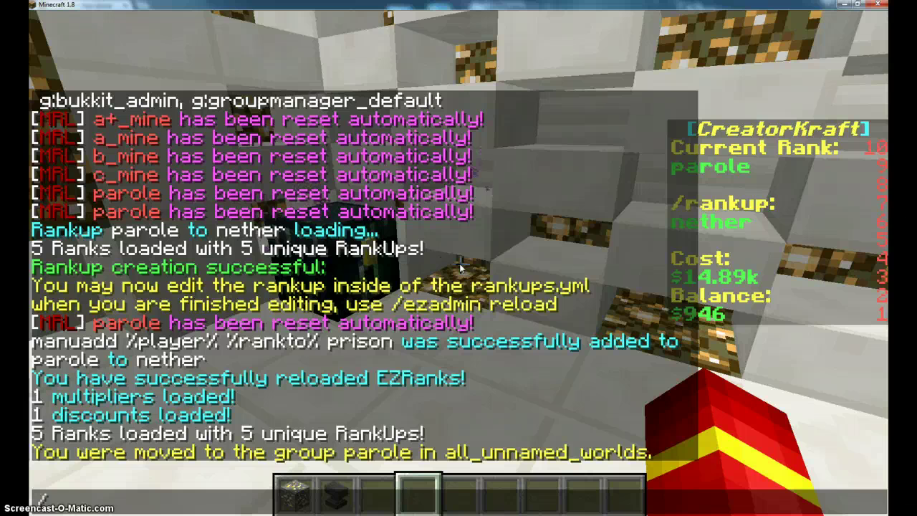
pyautogui.press('Escape')
pyautogui.press('/')
pyautogui.write('money')
pyautogui.press('Return')
# Give your own player 10000 and then 100000 in funds using /eco give with the player name
pyautogui.press('/')
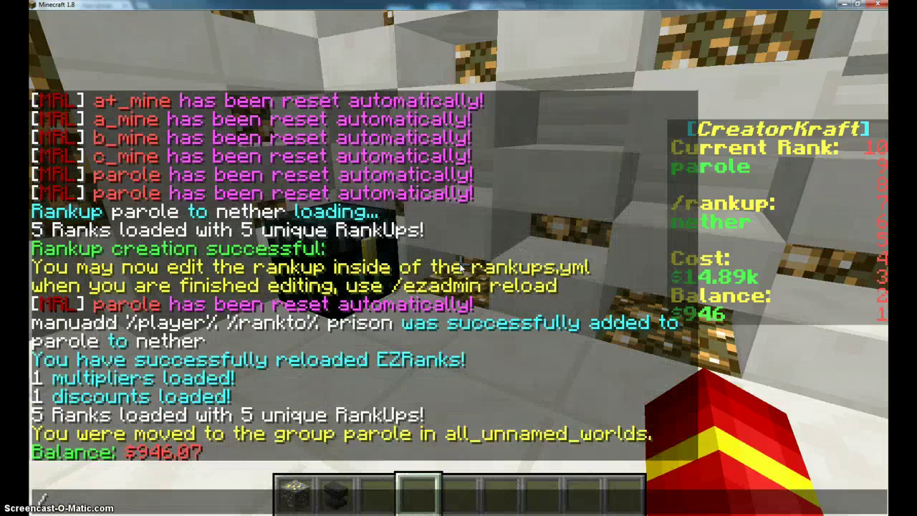
pyautogui.write('eco')
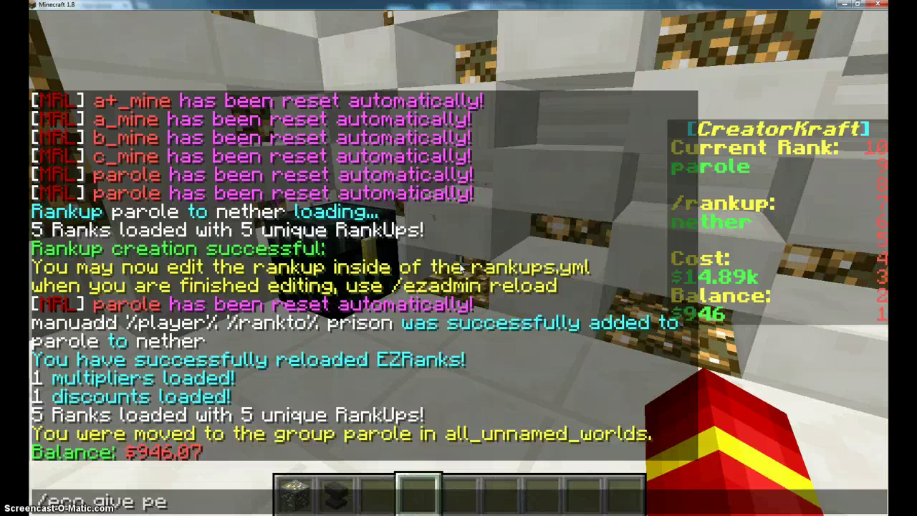
pyautogui.write(' give pe')
pyautogui.press('Tab')
pyautogui.press('Return')
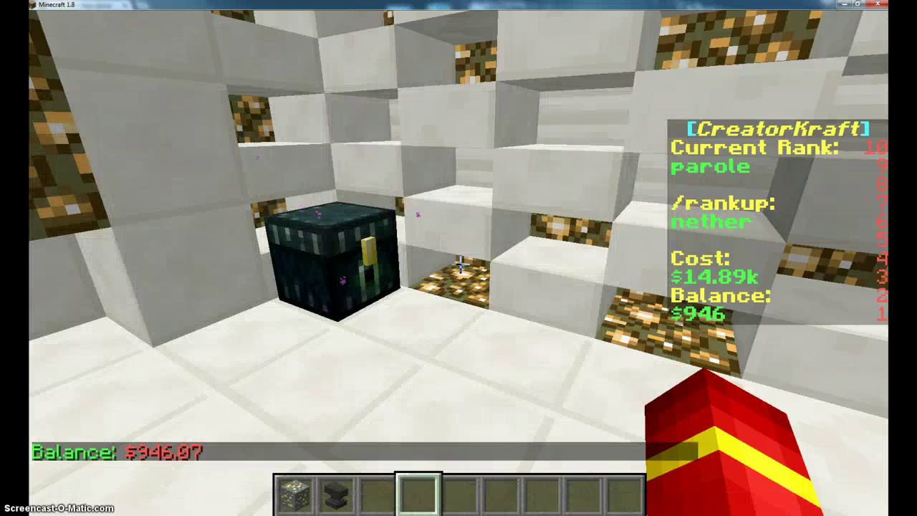
pyautogui.press('t')
pyautogui.press('Up')
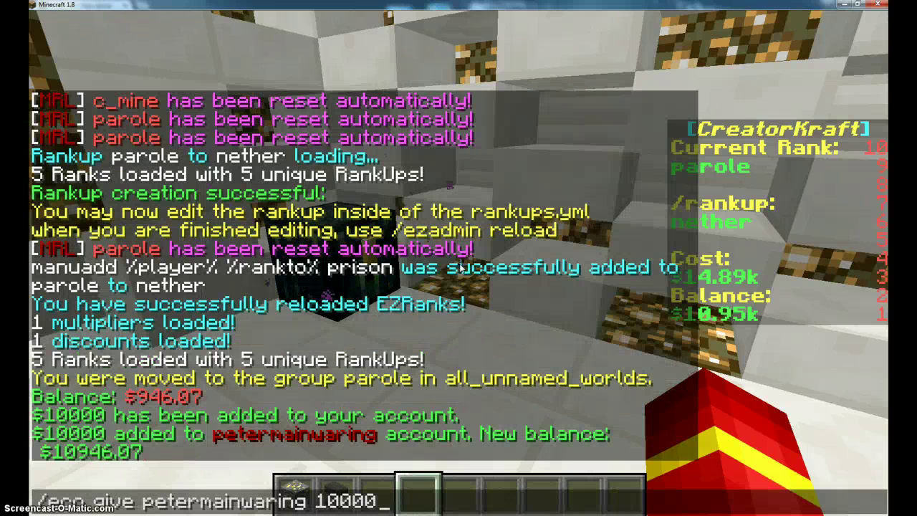
pyautogui.write('0')
pyautogui.press('Return')
# Try to rank up from parole to nether with /rankup
pyautogui.press('t')
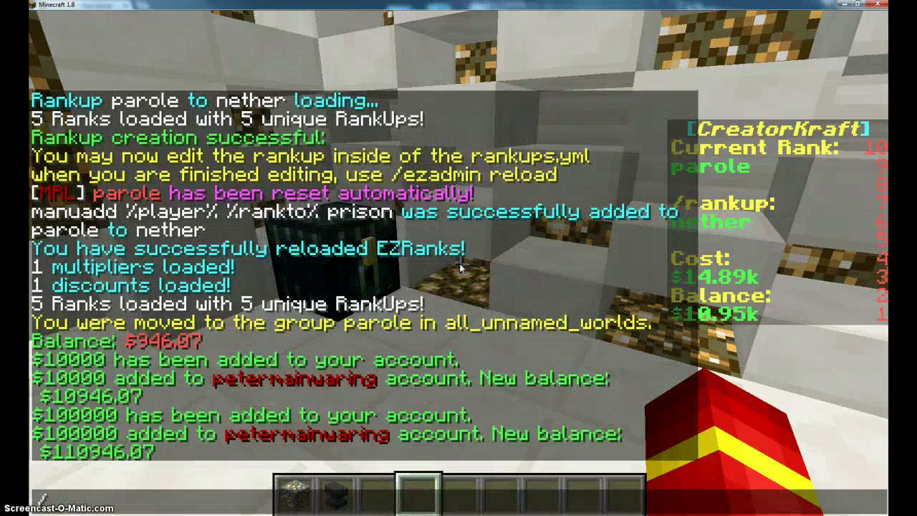
pyautogui.write('/rankup')
pyautogui.press('Return')
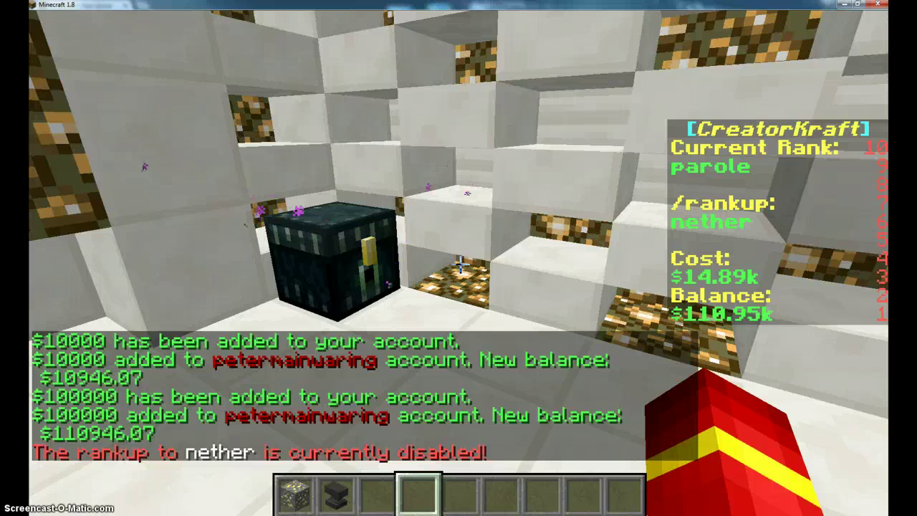
# Activate the parole to nether rankup with /ezadmin enable and reload the plugin with /ezadmin reload
pyautogui.write('/ezadmin')
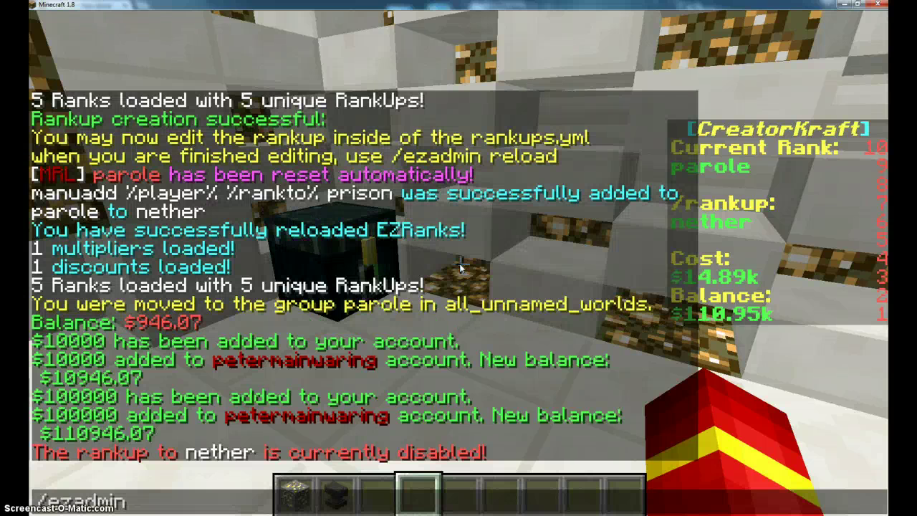
pyautogui.write(' enabl')
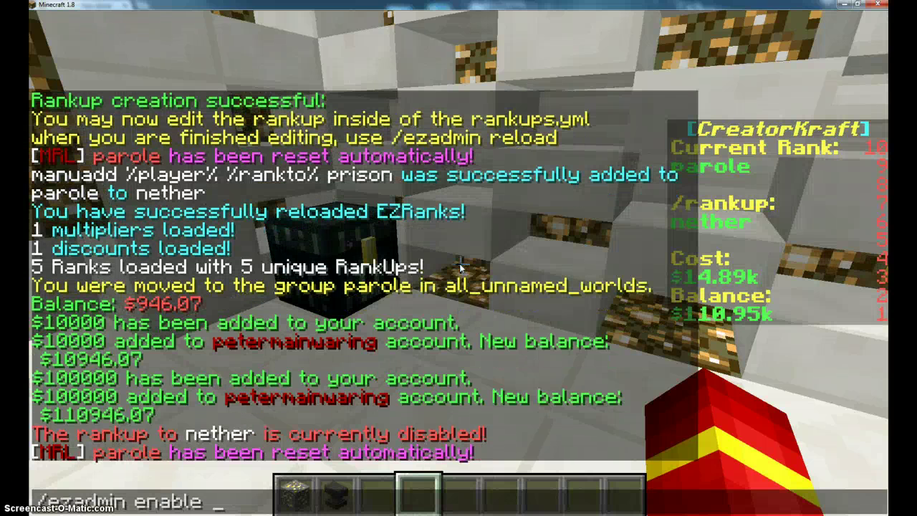
pyautogui.write('er')
pyautogui.press('Return')
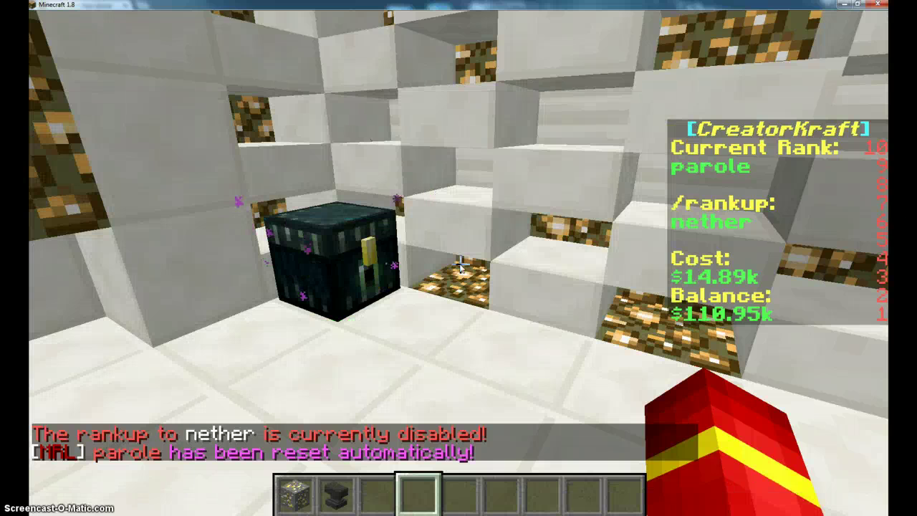
pyautogui.write('/ezadmin re')
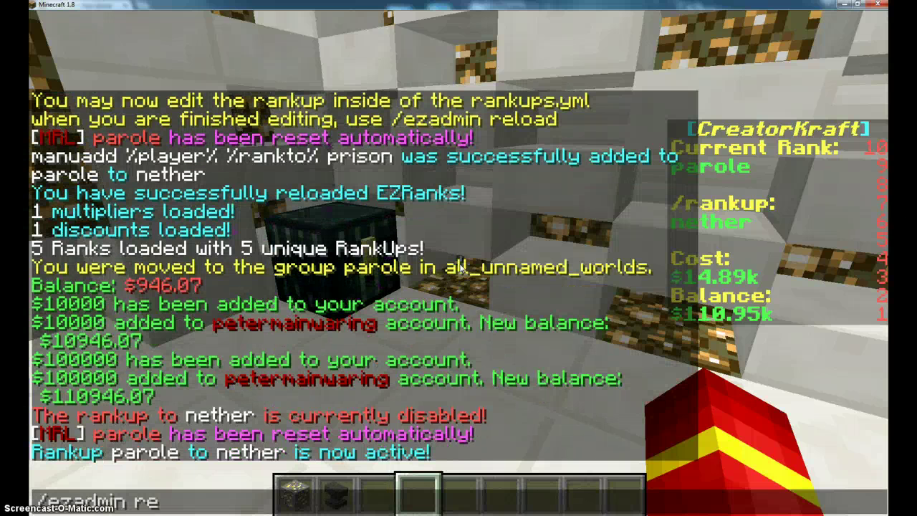
pyautogui.write('load')
pyautogui.press('Return')
# Rank up to nether by running /rankup and repeating it to confirm the purchase
pyautogui.write('/re')
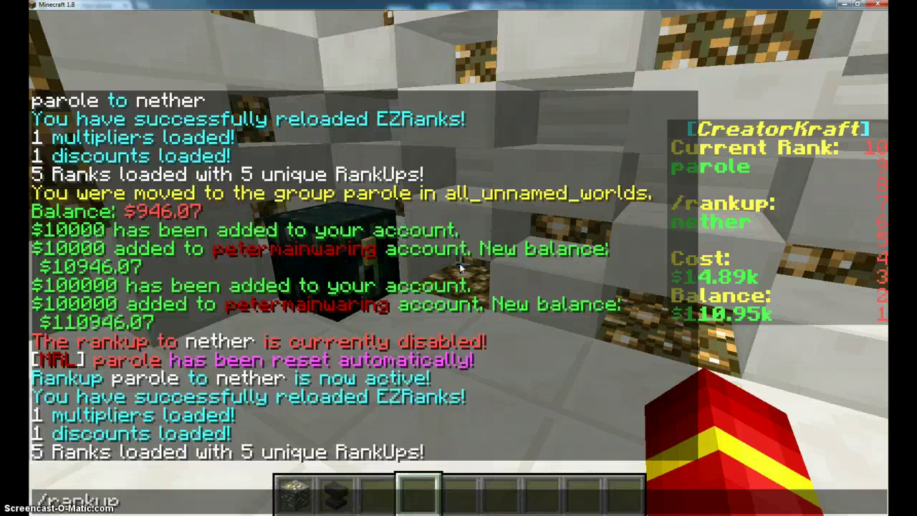
pyautogui.press('Return')
pyautogui.press('t')
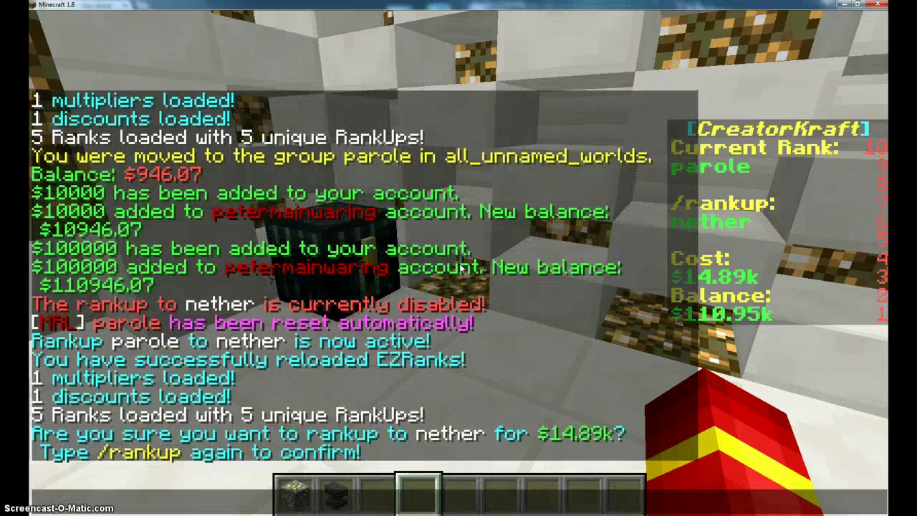
pyautogui.write('/rankup')
pyautogui.press('Return')
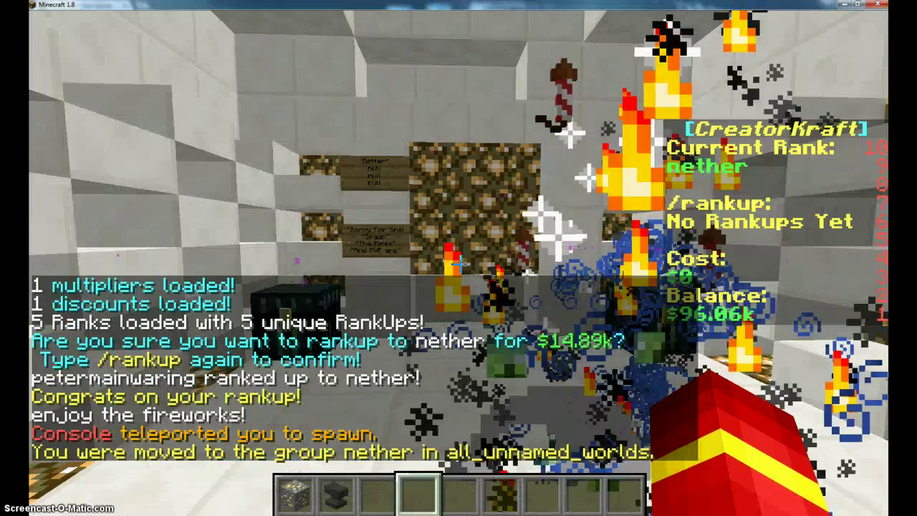
pyautogui.press('t')
pyautogui.press('Escape')
pyautogui.press('w')
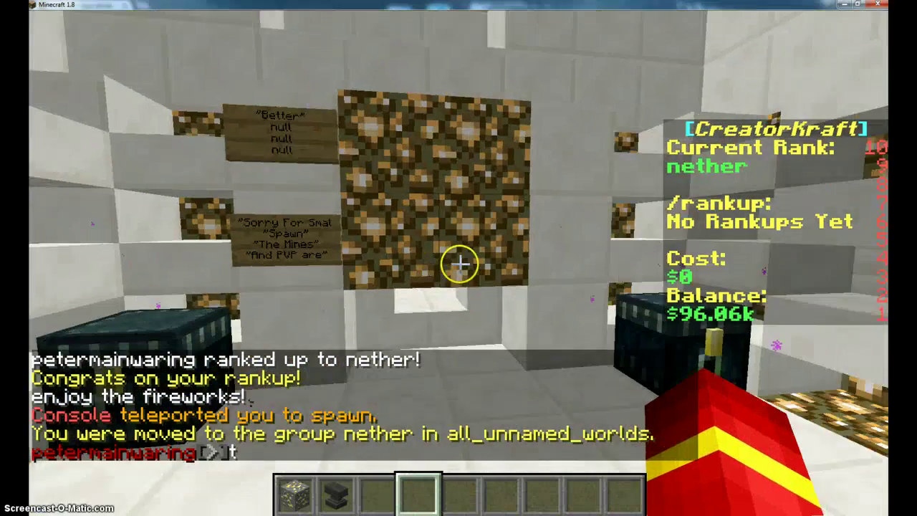
pyautogui.press('/')
pyautogui.press('Escape')
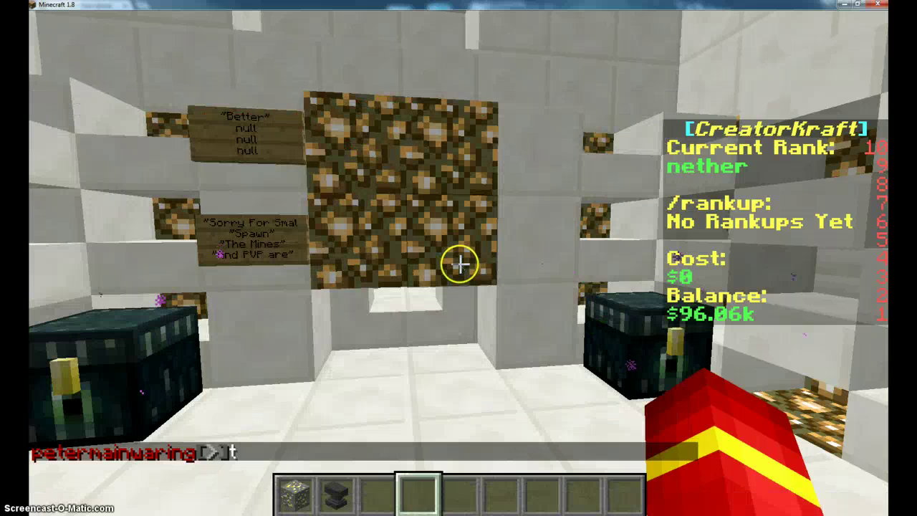
pyautogui.press('t')
pyautogui.press('Escape')
pyautogui.press('Escape')
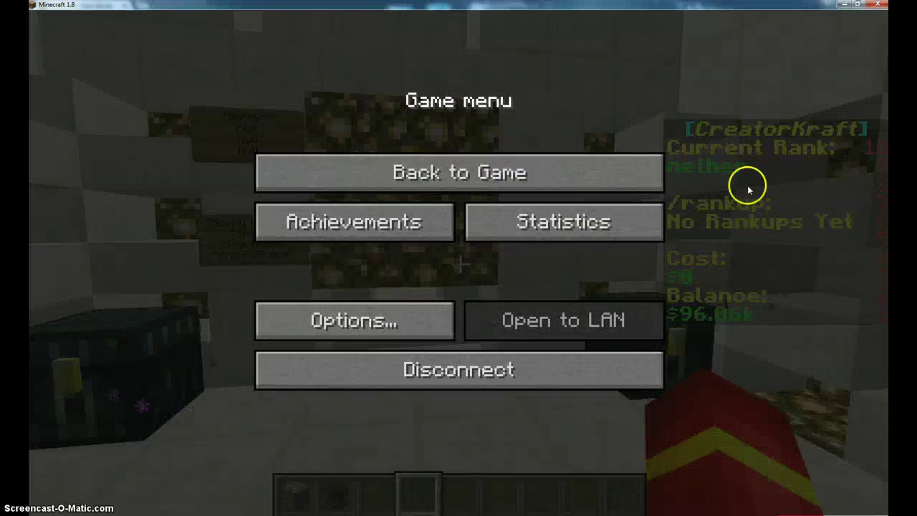
pyautogui.press('Escape')
pyautogui.press('t')
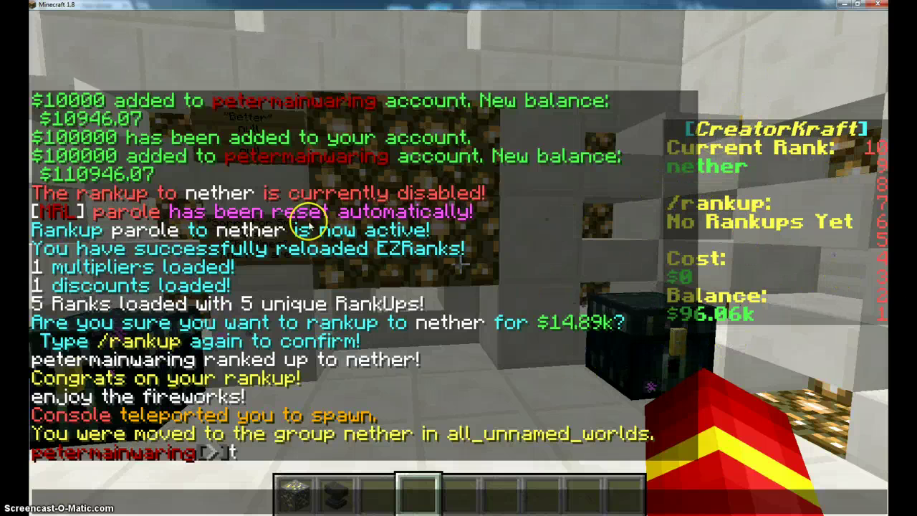
pyautogui.press('Escape')
pyautogui.press('F5')
pyautogui.press('F5')
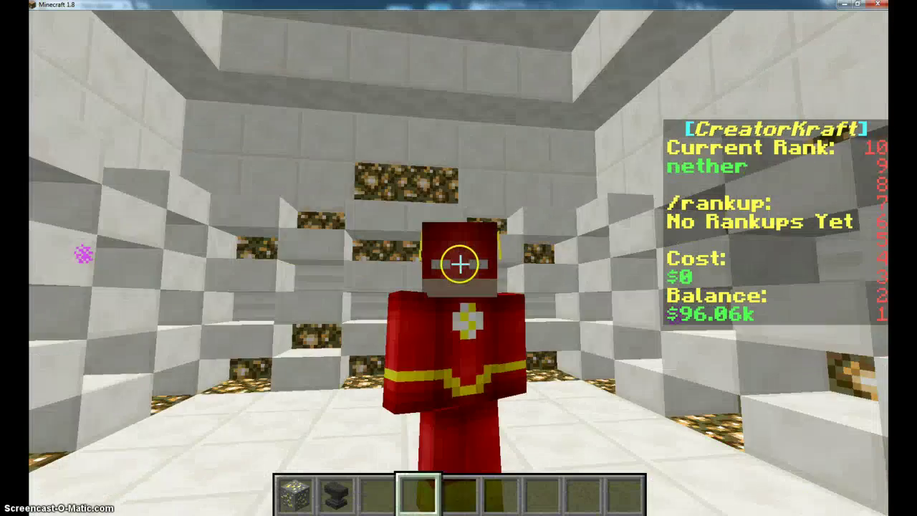
pyautogui.press('F5')
pyautogui.press('w')
pyautogui.press('s')
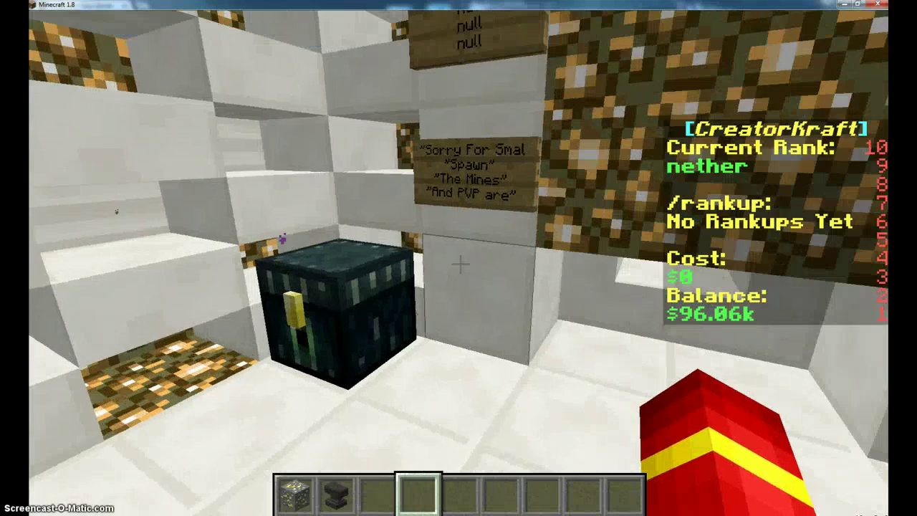
# Switch to the Multicraft panel in the browser and go to page 3 of the server's config files
pyautogui.press('Escape')
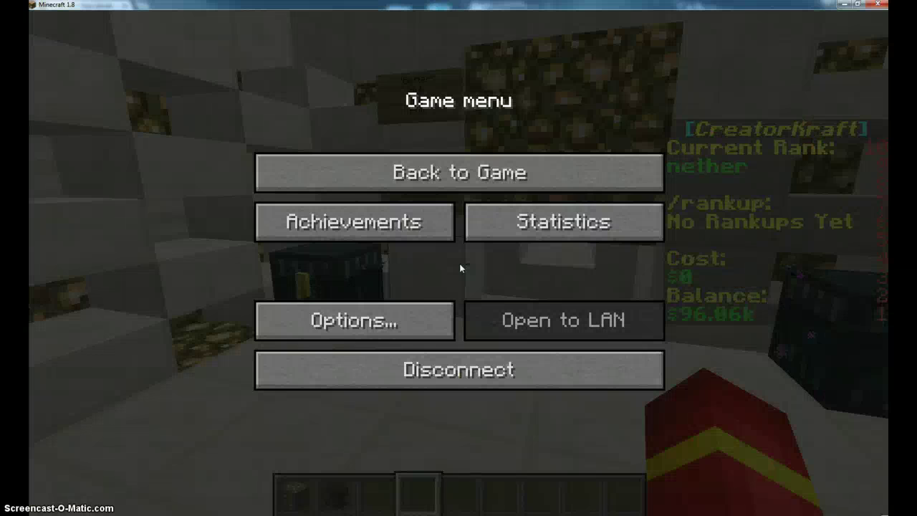
pyautogui.hotkey('alt', 'Tab')
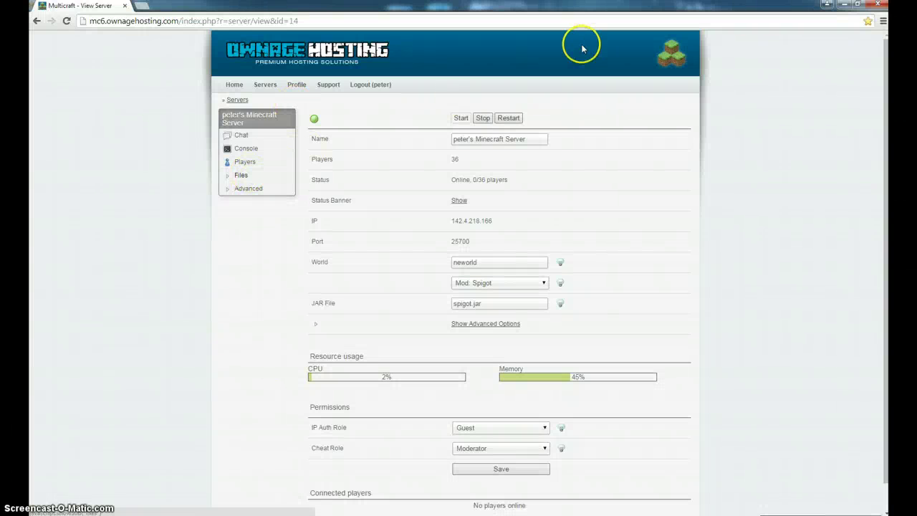
pyautogui.click(240, 176)
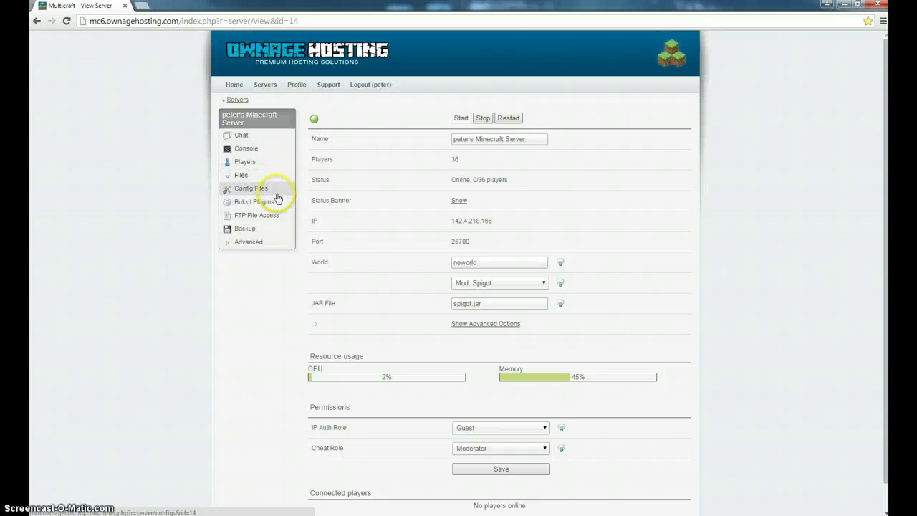
pyautogui.click(267, 190)
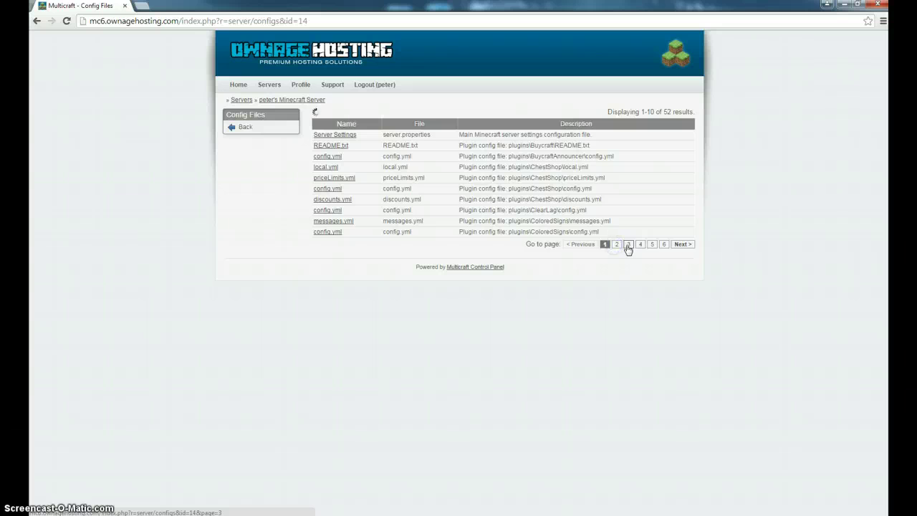
pyautogui.click(627, 245)
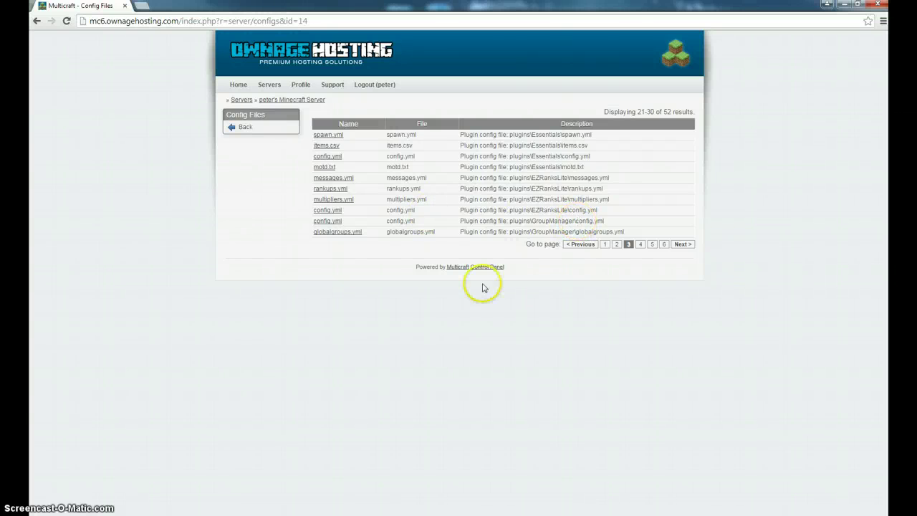
pyautogui.click(286, 511)
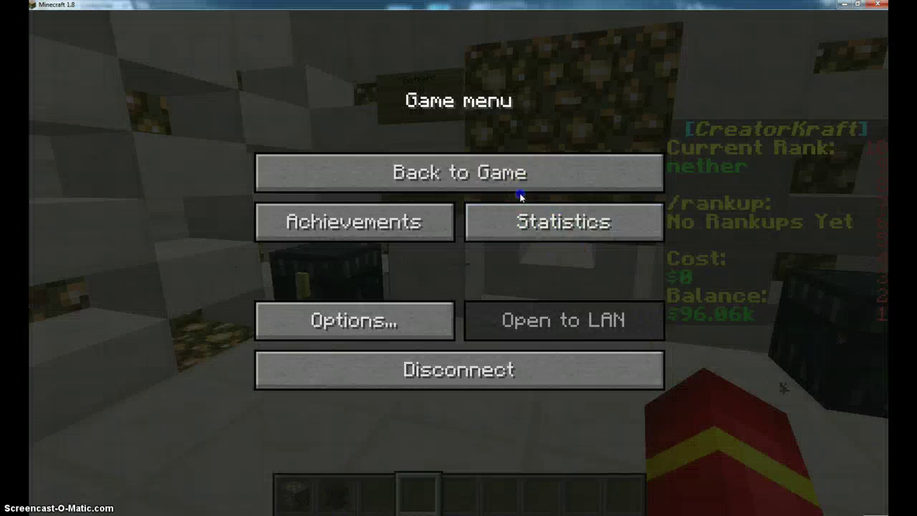
pyautogui.click(463, 189)
pyautogui.press('Escape')
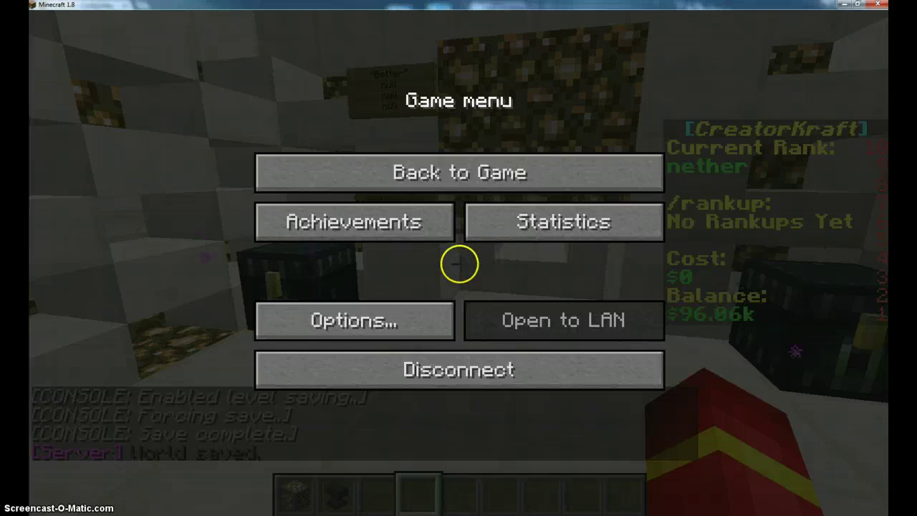
pyautogui.press('Escape')
pyautogui.press('t')
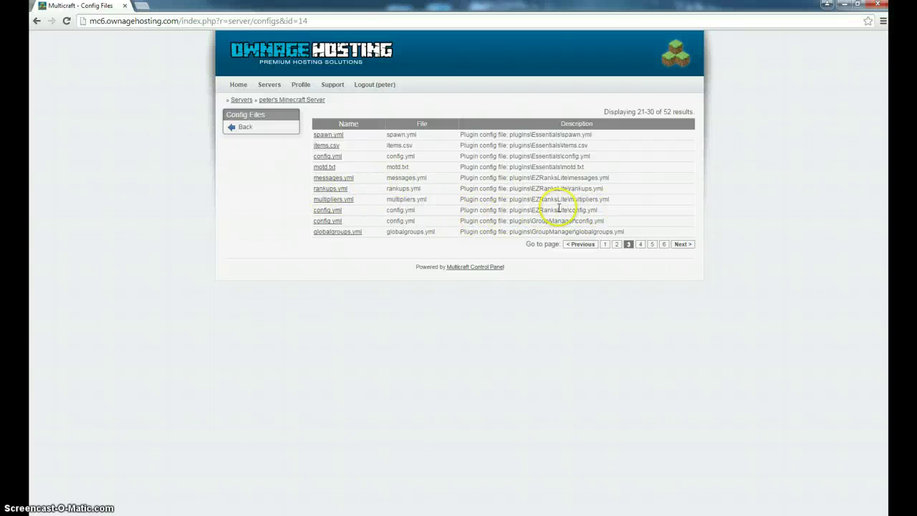
# Open the EZRanksLite config.yml in Multicraft and examine its scoreboard, staff scoreboard and money format settings
pyautogui.click(332, 210)
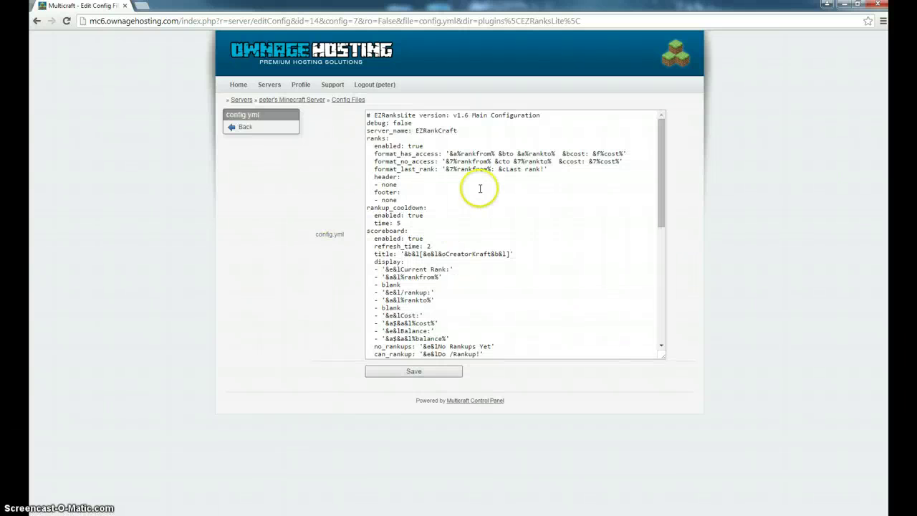
pyautogui.scroll(-2, 451, 255)
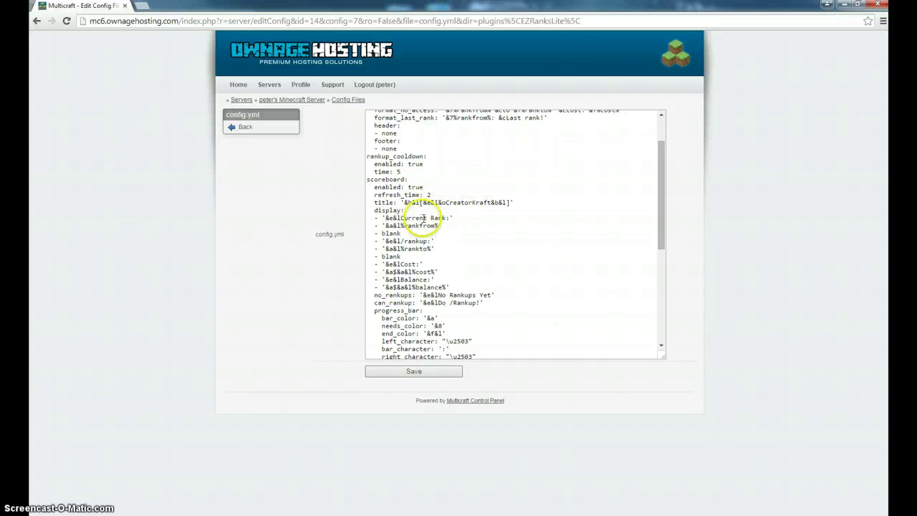
pyautogui.scroll(-3, 438, 217)
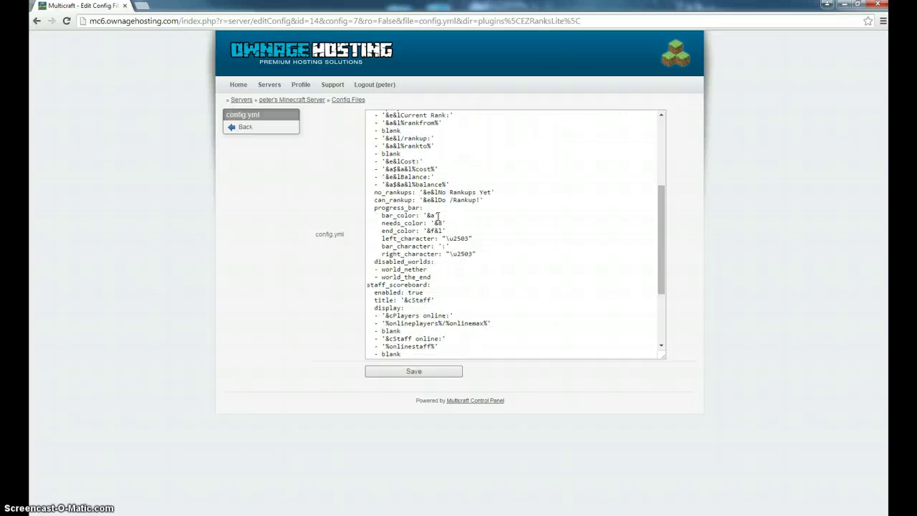
pyautogui.scroll(5, 439, 215)
pyautogui.scroll(-8, 439, 216)
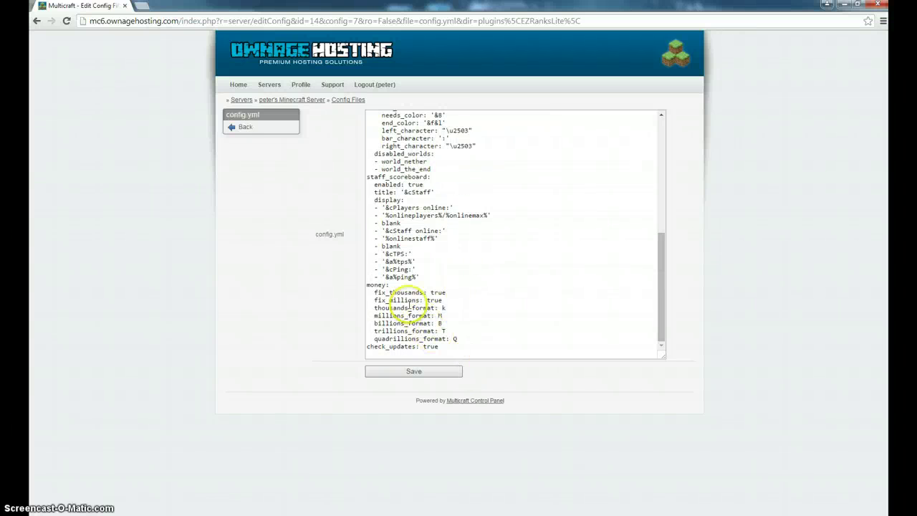
pyautogui.click(450, 308)
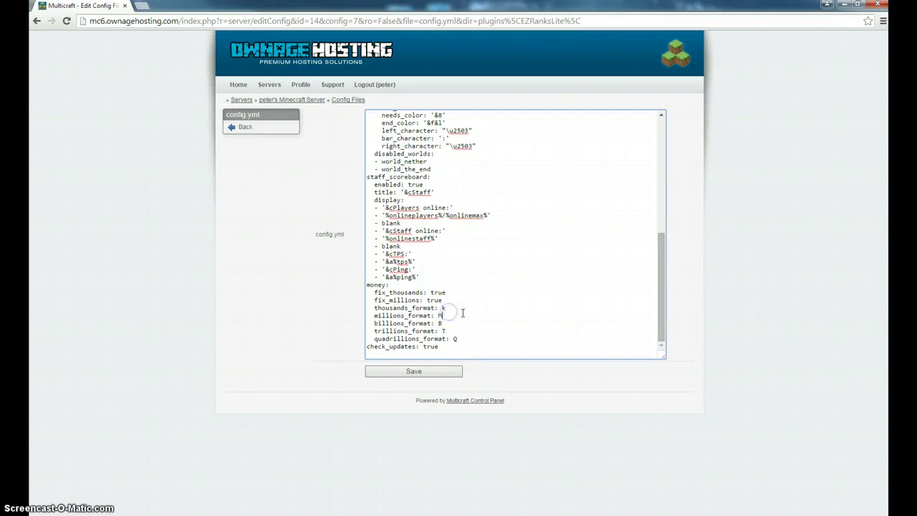
pyautogui.press('Down')
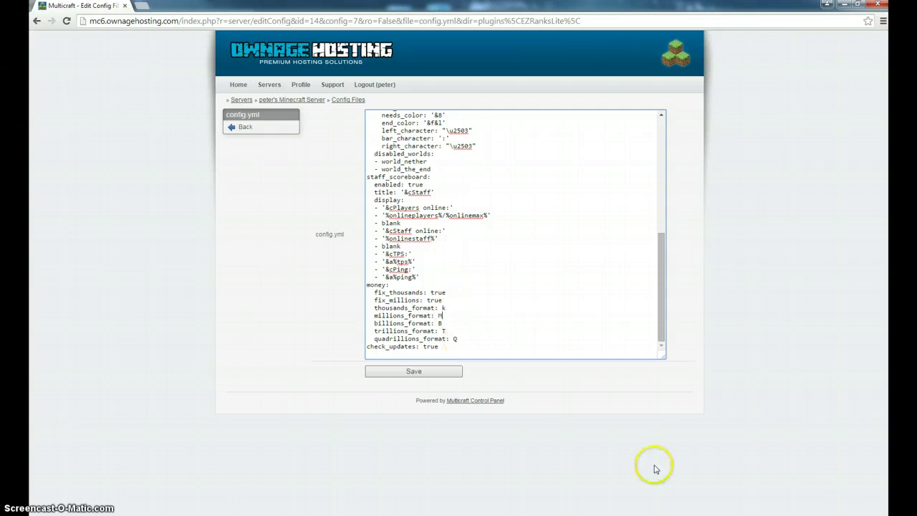
pyautogui.click(430, 173)
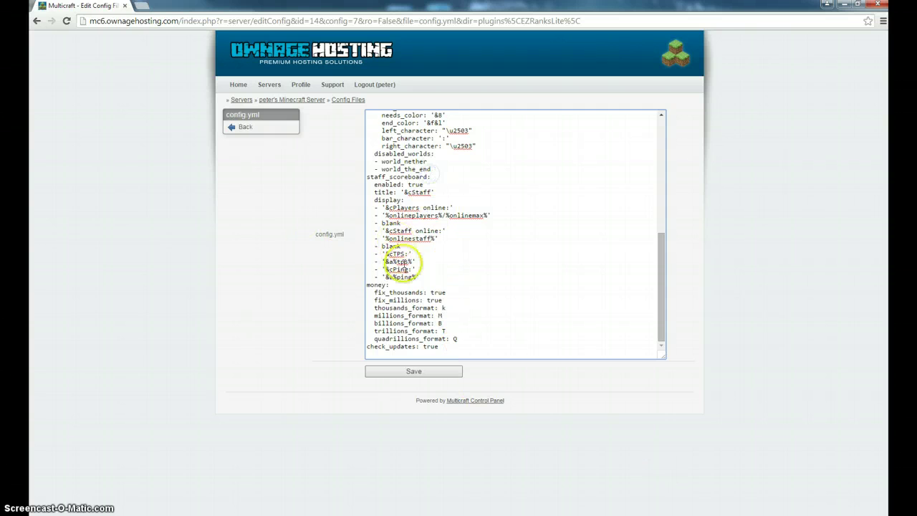
pyautogui.click(421, 309)
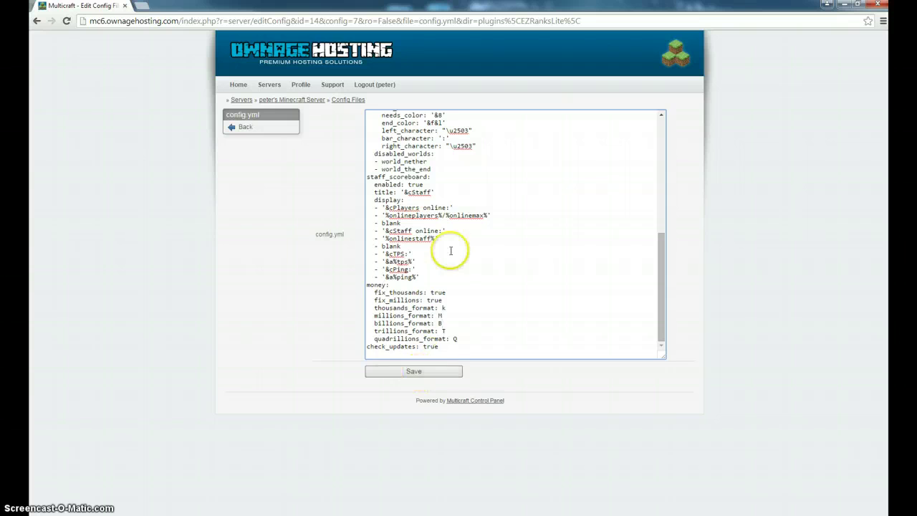
pyautogui.scroll(2, 450, 247)
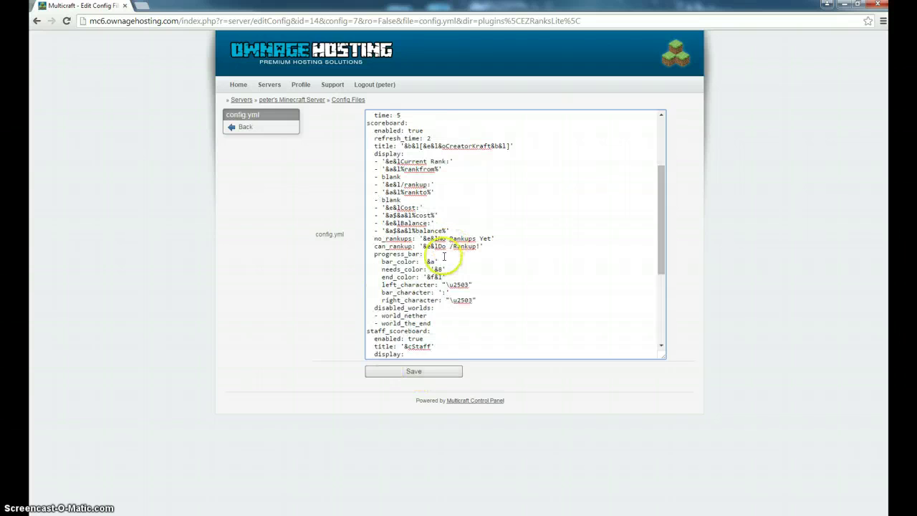
# Save the EZRanksLite config.yml, then switch to Minecraft and reload the plugin with /ezadmin reload
pyautogui.click(419, 372)
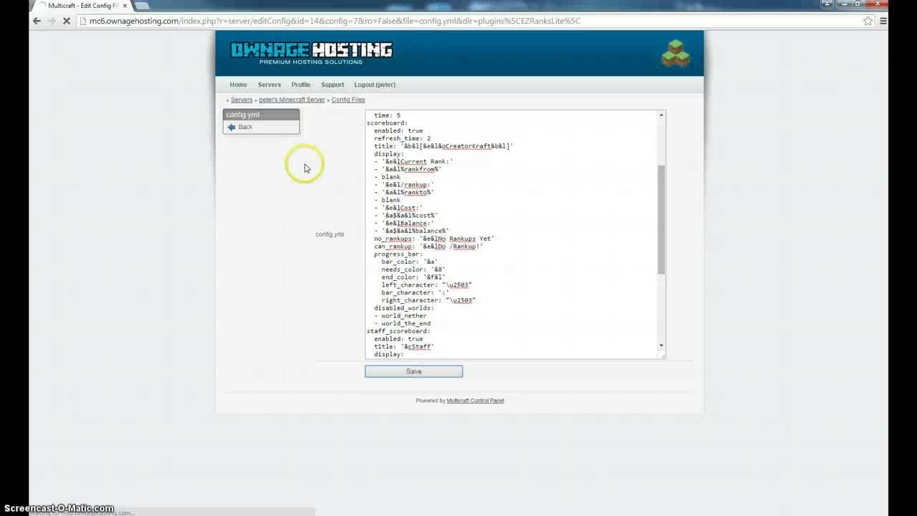
pyautogui.click(247, 129)
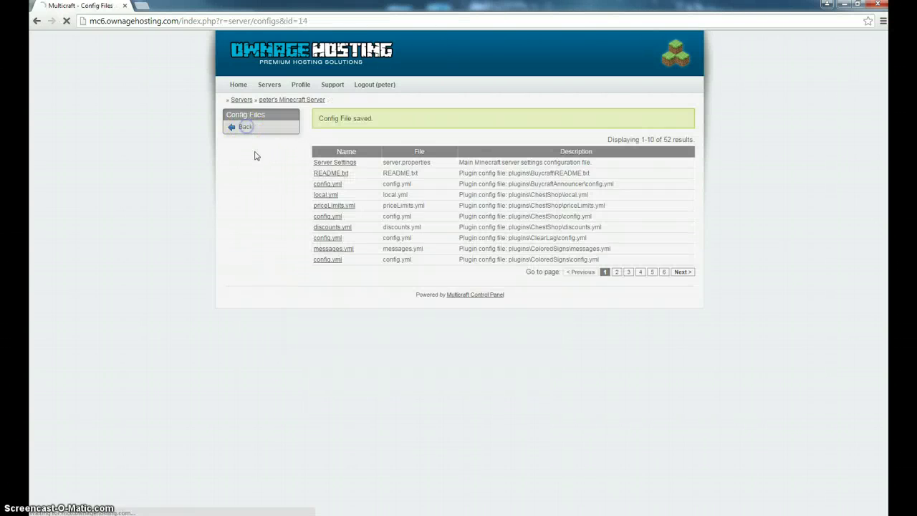
pyautogui.hotkey('alt', 'Tab')
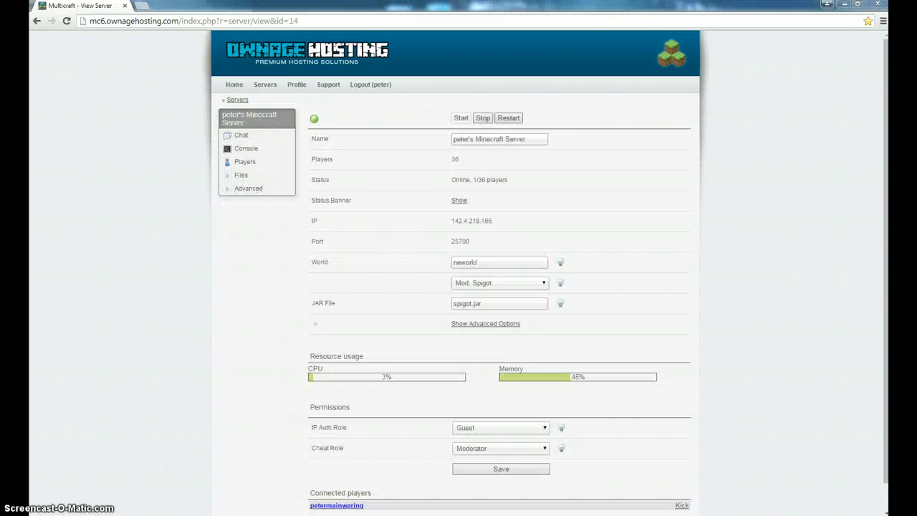
pyautogui.press('Escape')
pyautogui.write('/ezadmin rel')
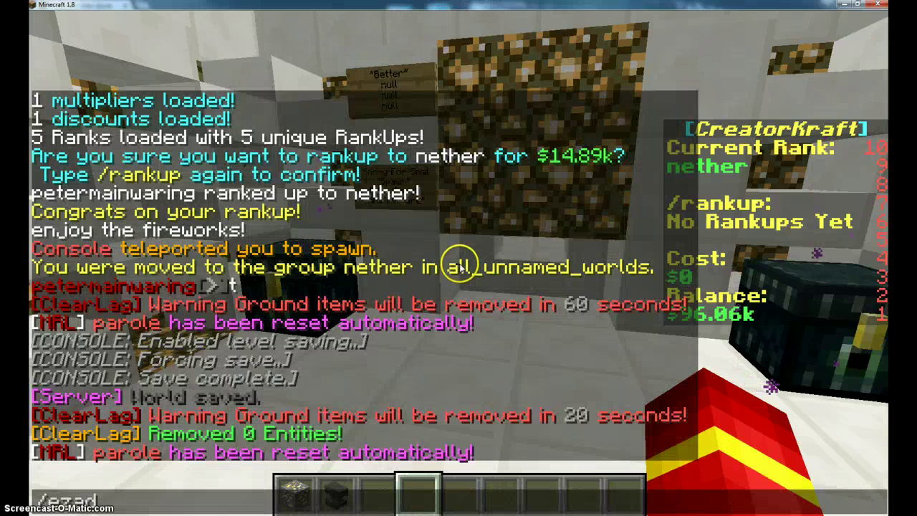
pyautogui.write('oad')
pyautogui.press('Return')
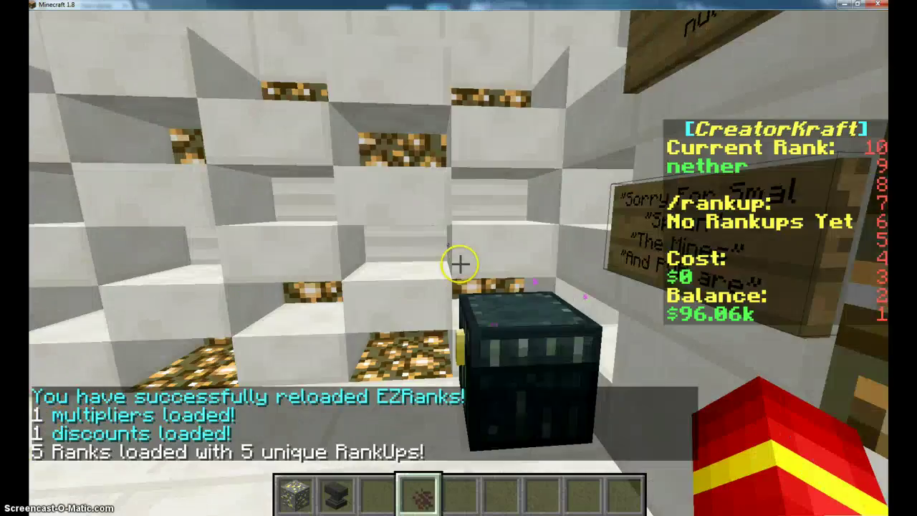
# Move your own player to group a using /manuadd with the player name
pyautogui.press('w')
pyautogui.press('w')
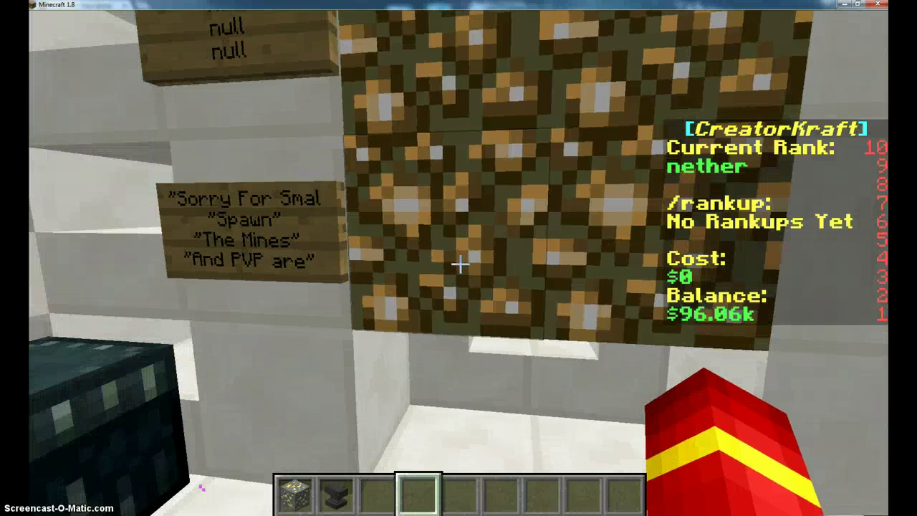
pyautogui.press('/')
pyautogui.write('manuadd')
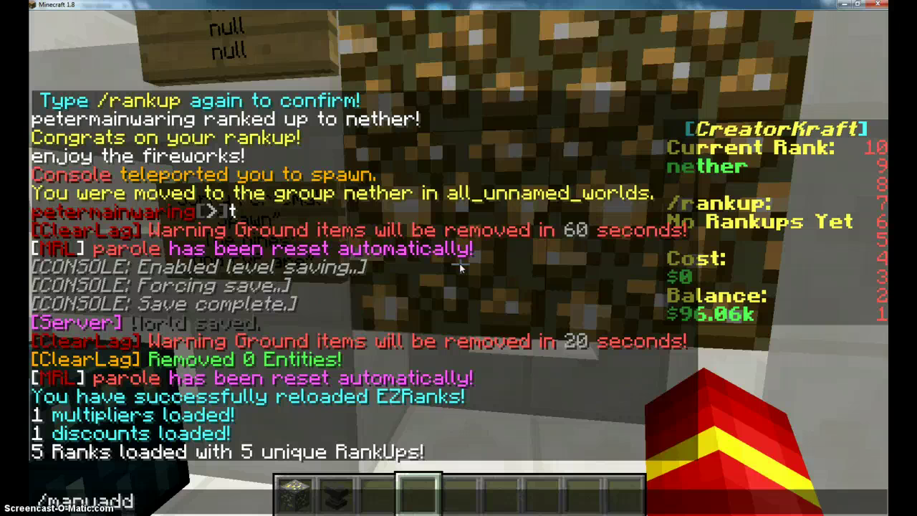
pyautogui.write(' petermainwaring ')
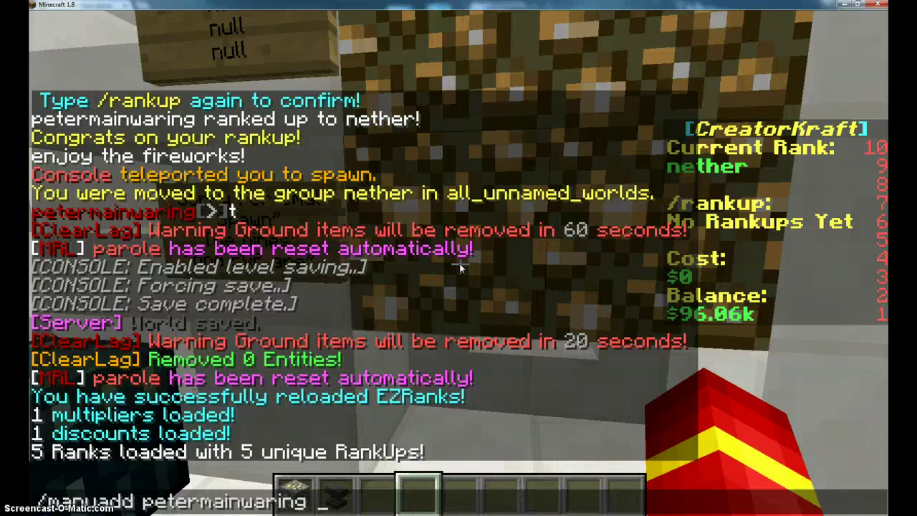
pyautogui.write('a')
pyautogui.press('Return')
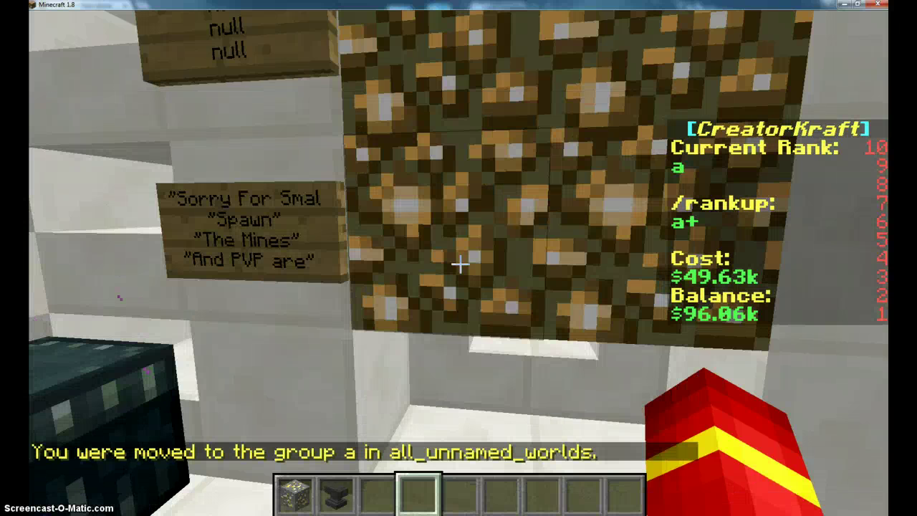
pyautogui.press('s')
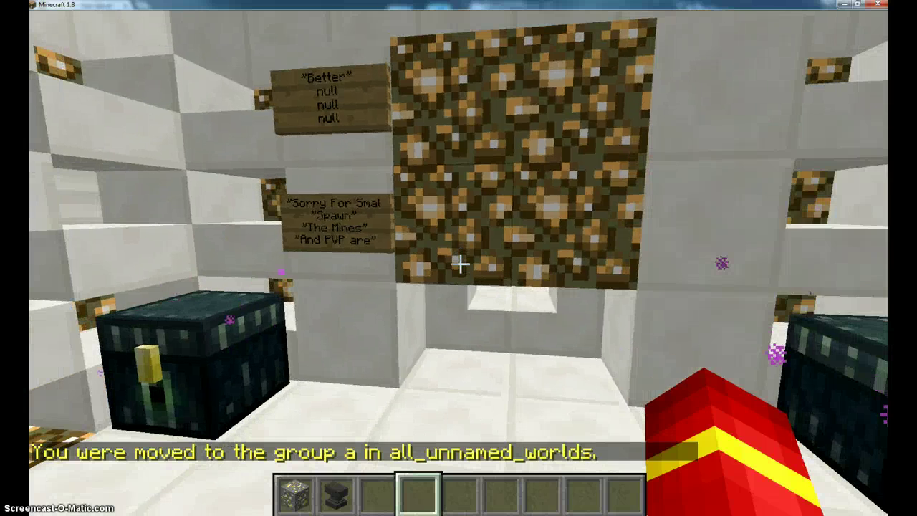
pyautogui.press('t')
pyautogui.press('Escape')
pyautogui.press('t')
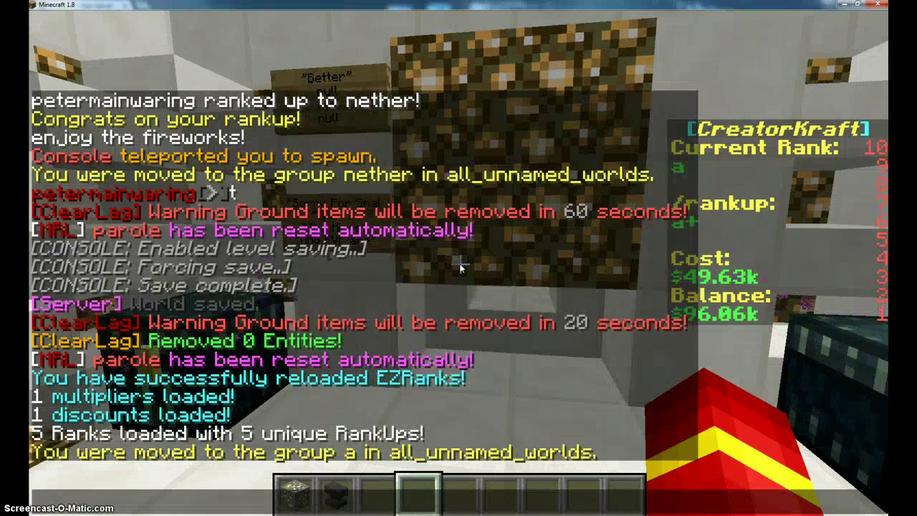
pyautogui.press('Escape')
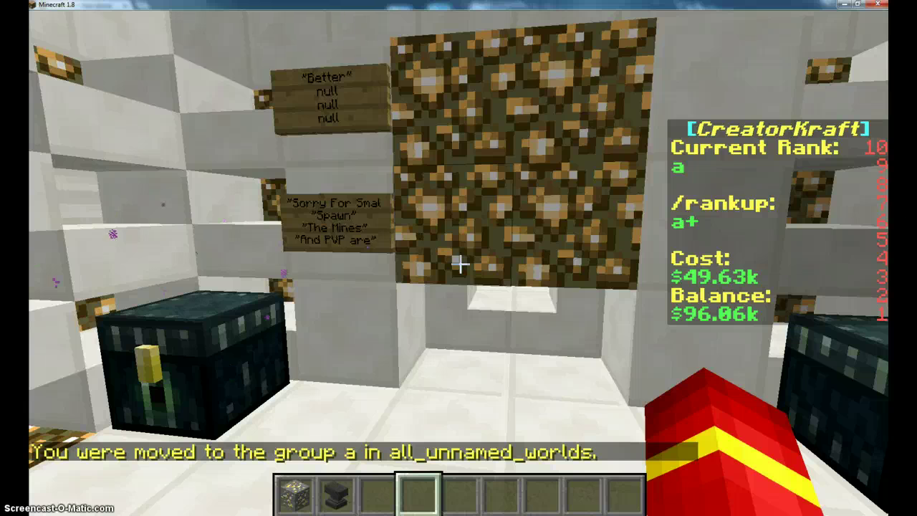
pyautogui.press('F5')
pyautogui.press('F5')
pyautogui.press('F5')
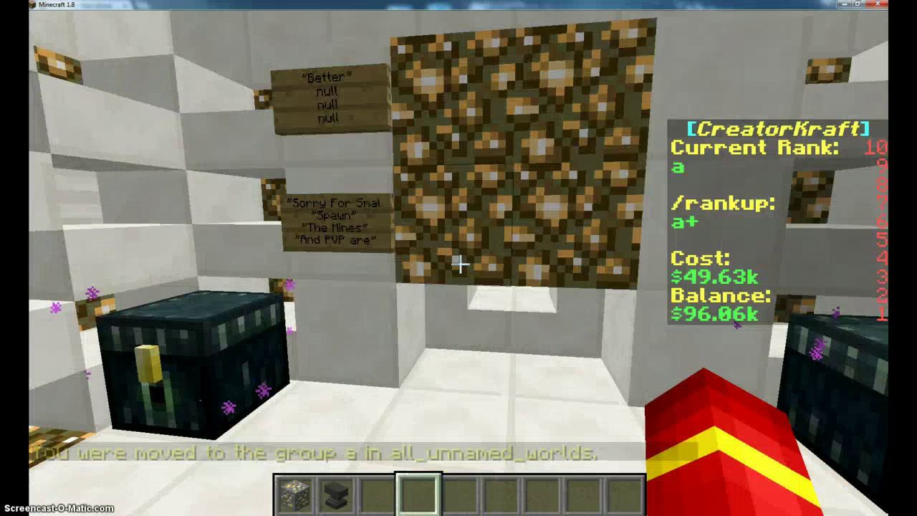
# Switch to the Multicraft panel and open the EZRanksLite config.yml from page 3 of the server's config files
pyautogui.press('Escape')
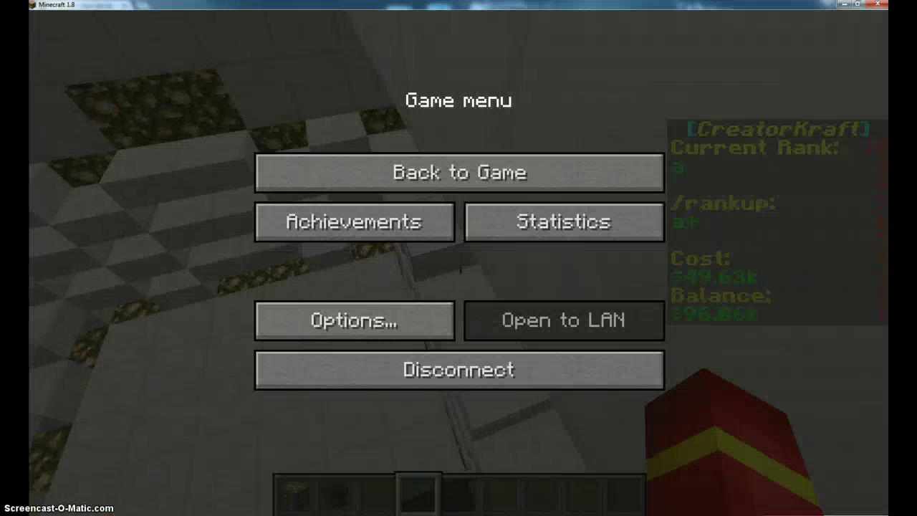
pyautogui.hotkey('alt', 'Tab')
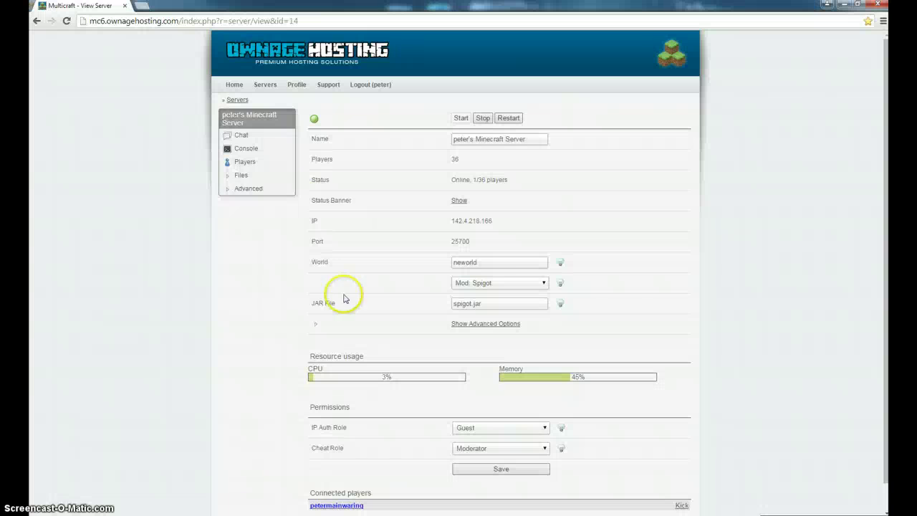
pyautogui.click(258, 177)
pyautogui.click(260, 189)
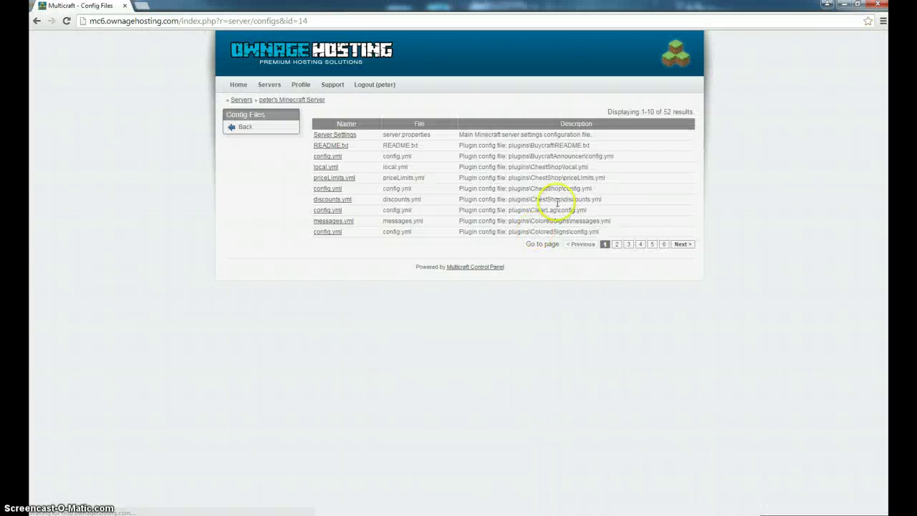
pyautogui.click(616, 243)
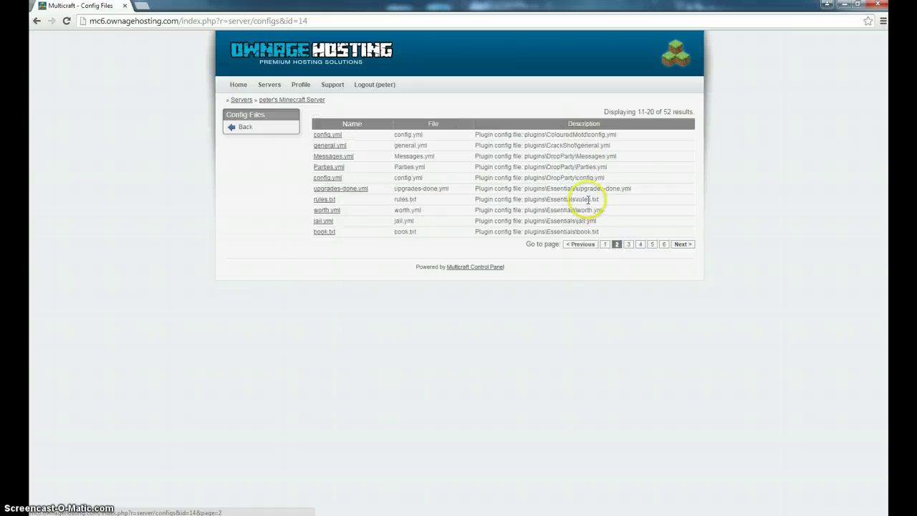
pyautogui.click(629, 245)
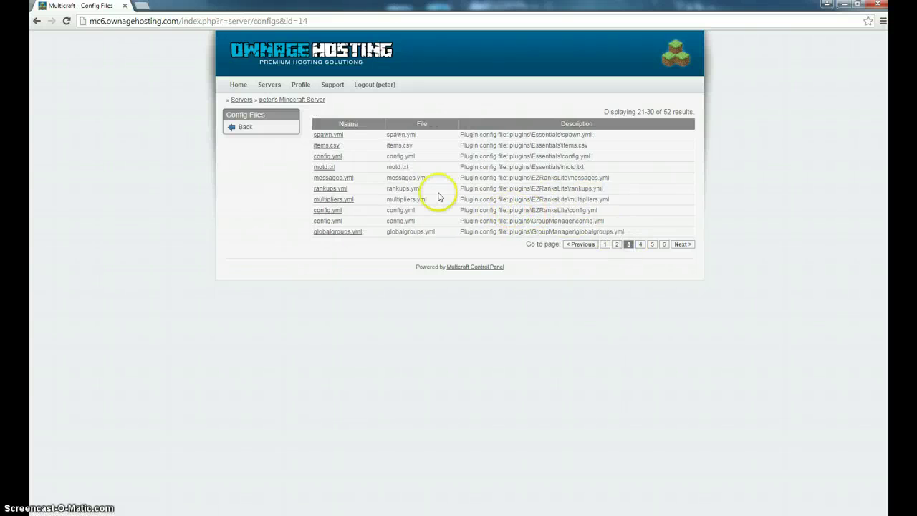
pyautogui.click(330, 210)
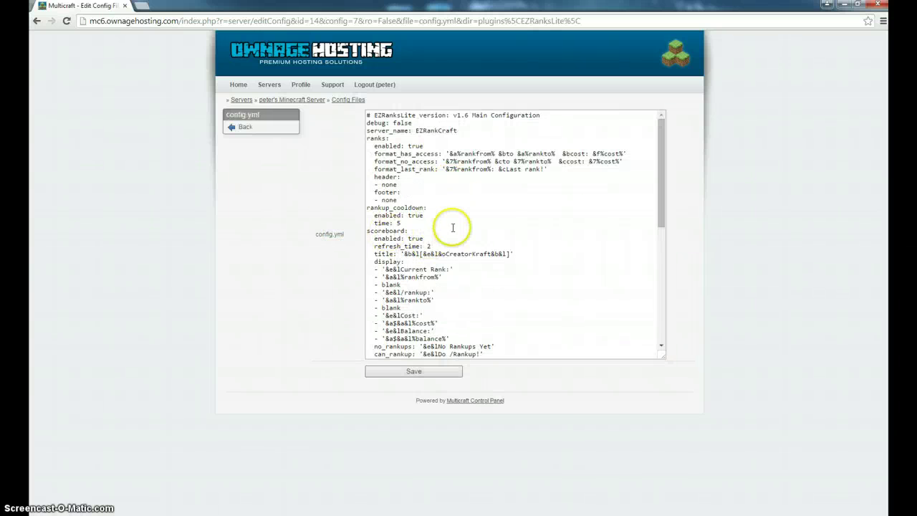
# Check the scoreboard's refresh_time line, save the EZRanksLite config.yml and return to the server overview
pyautogui.click(422, 247)
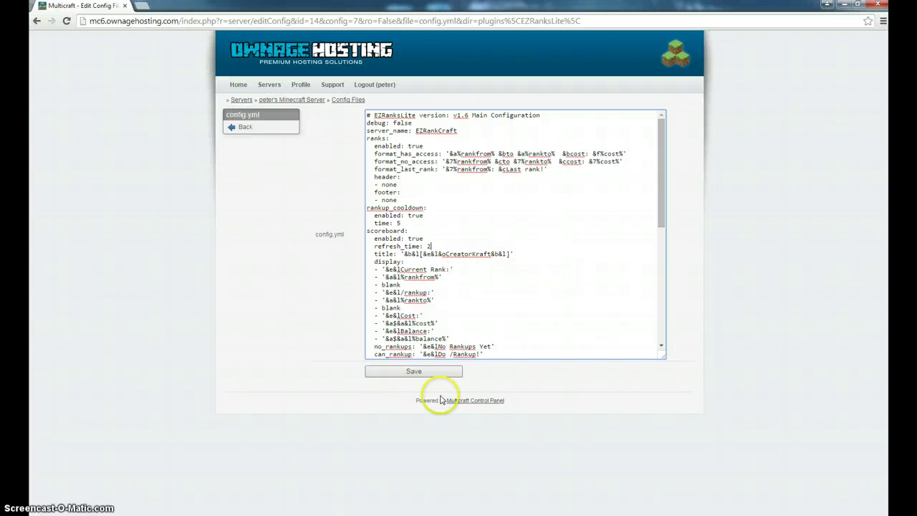
pyautogui.click(412, 371)
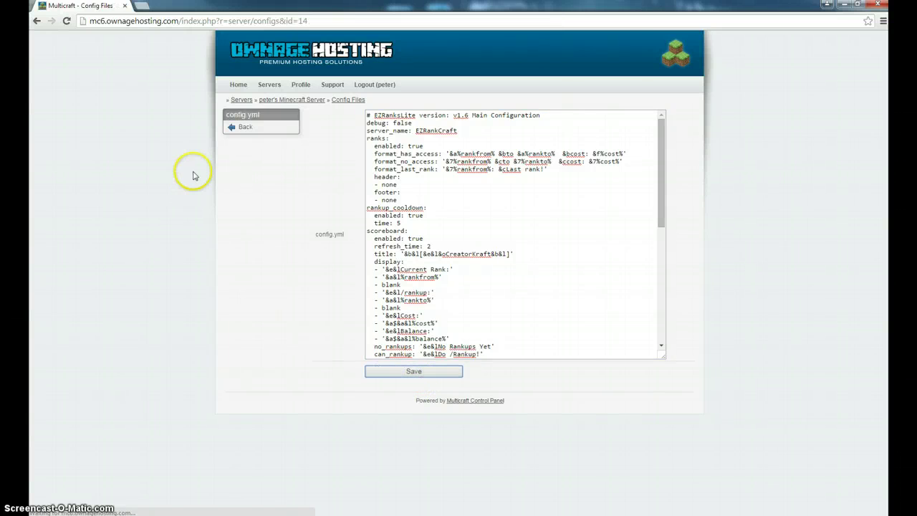
pyautogui.click(275, 125)
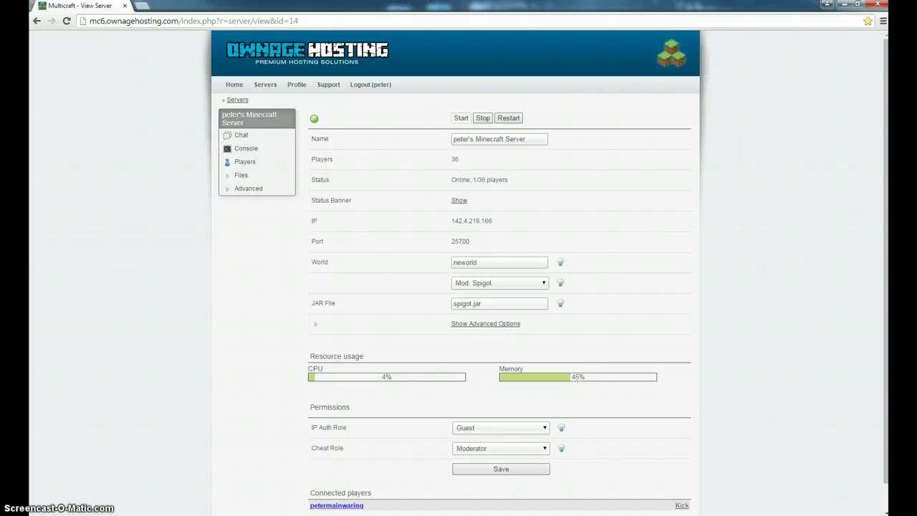
# Switch back to Minecraft, list the plugin's admin commands with /ezadmin help and examine the setcost syntax
pyautogui.hotkey('alt', 'Tab')
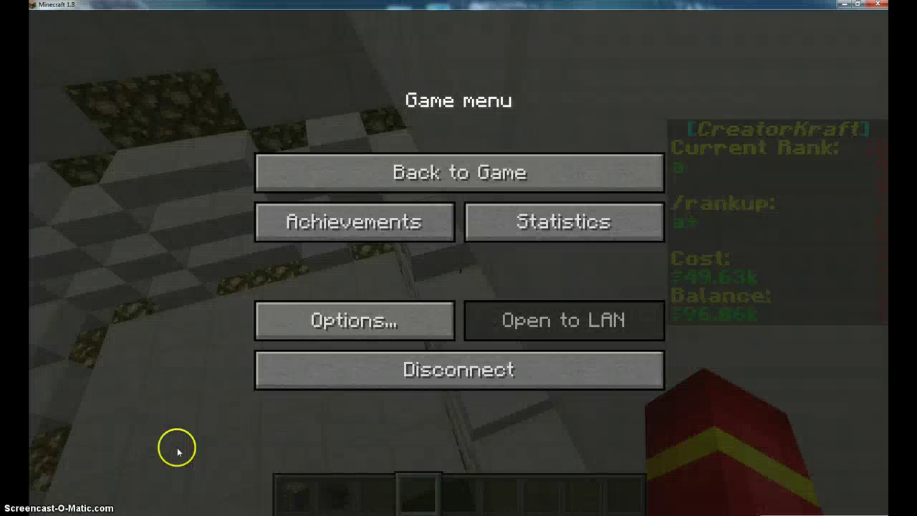
pyautogui.click(418, 164)
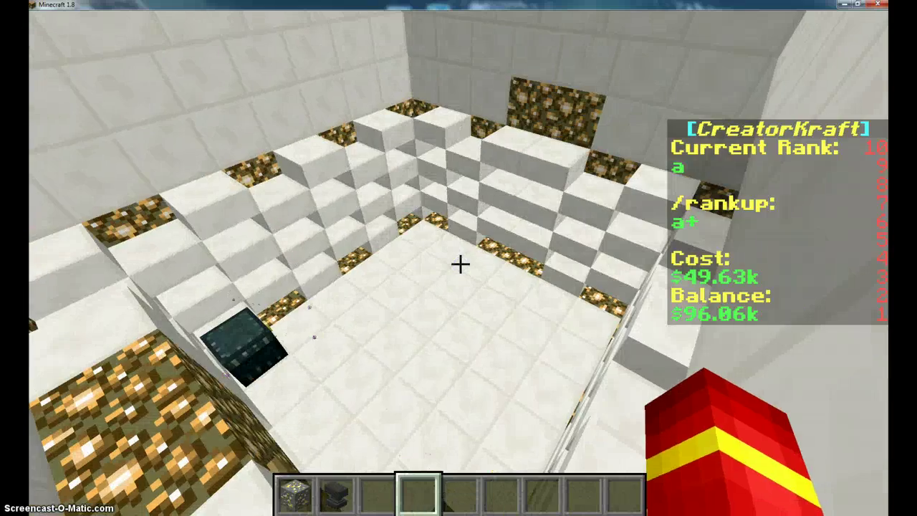
pyautogui.write('/ezadmin list')
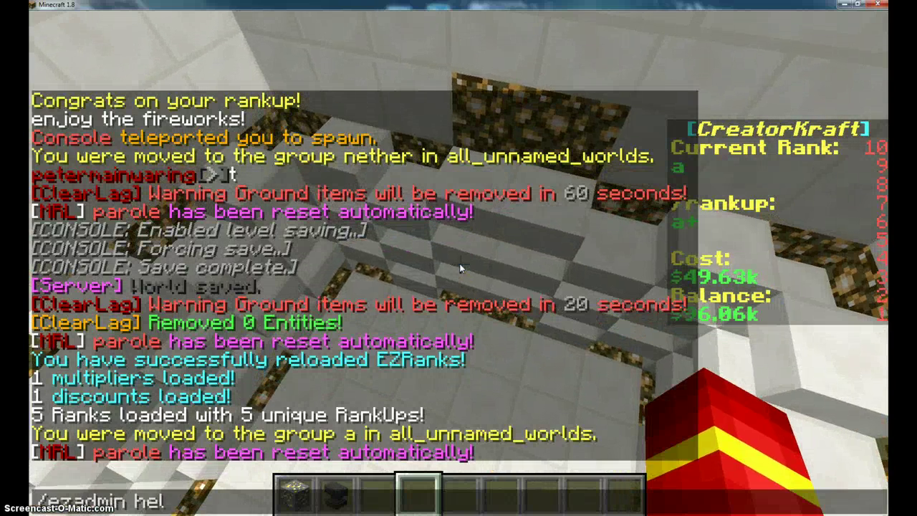
pyautogui.write('p')
pyautogui.press('Return')
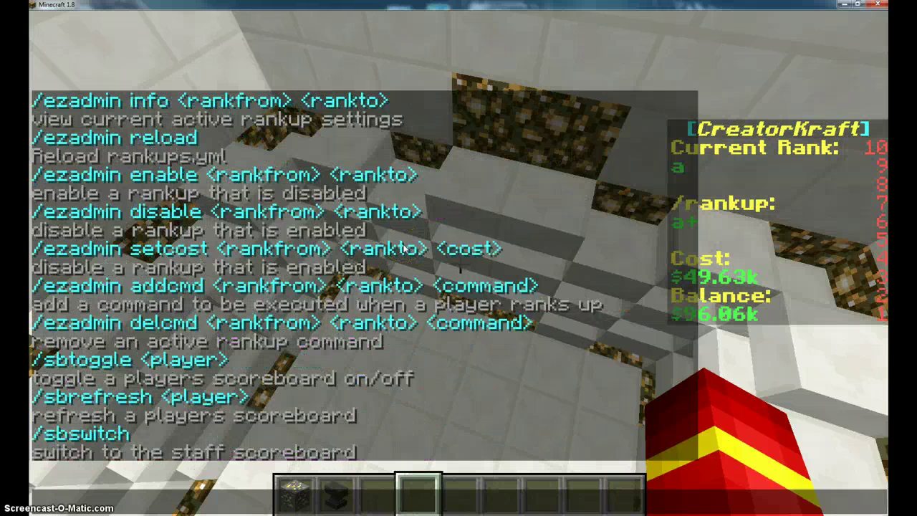
pyautogui.click(420, 266)
pyautogui.click(279, 245)
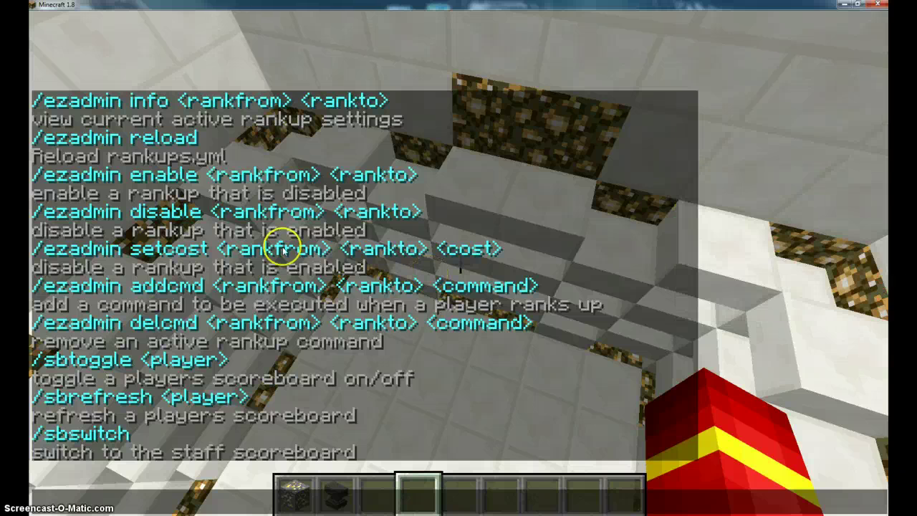
pyautogui.click(385, 270)
# Set the cost of the rankup from parole to nether to 150000 using /ezadmin setcost
pyautogui.write('/')
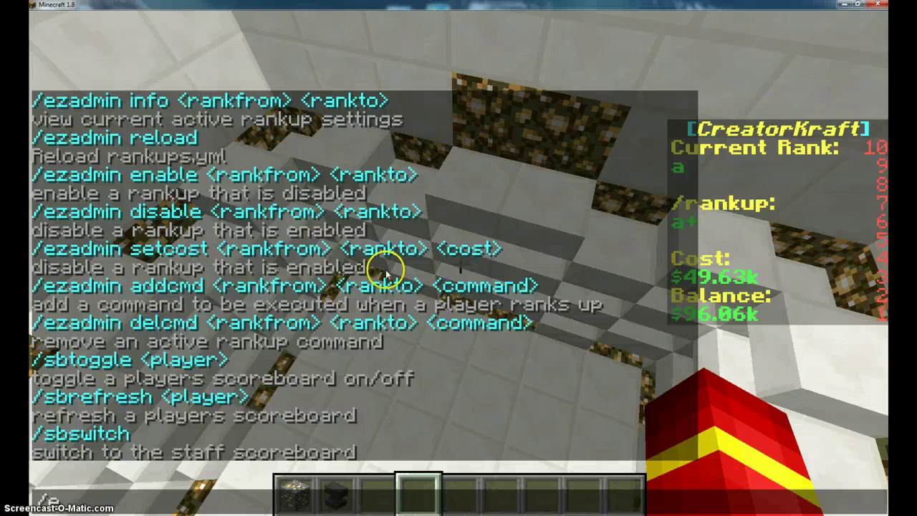
pyautogui.write('ezadmin se')
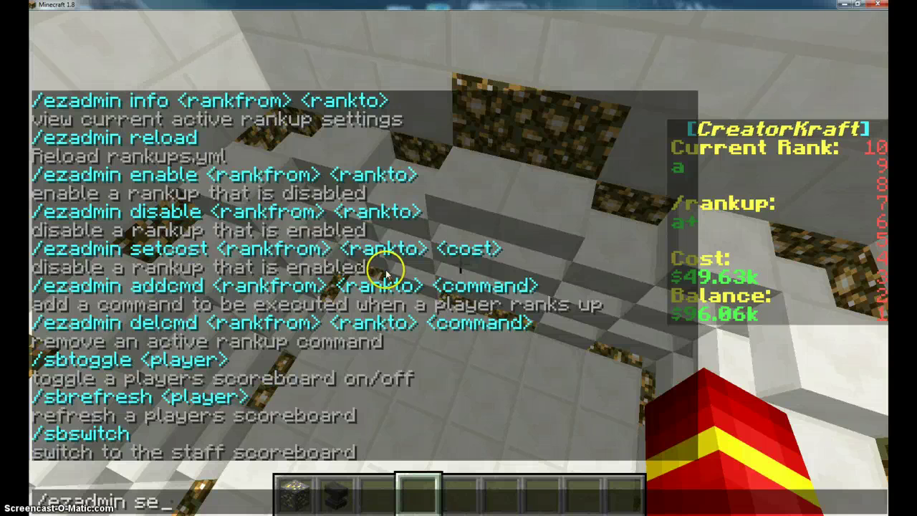
pyautogui.write('tcost')
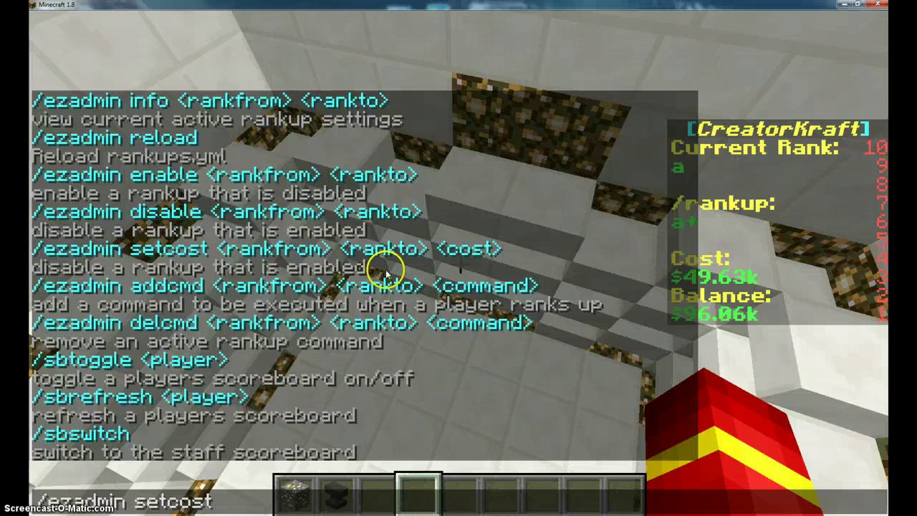
pyautogui.write(' parole')
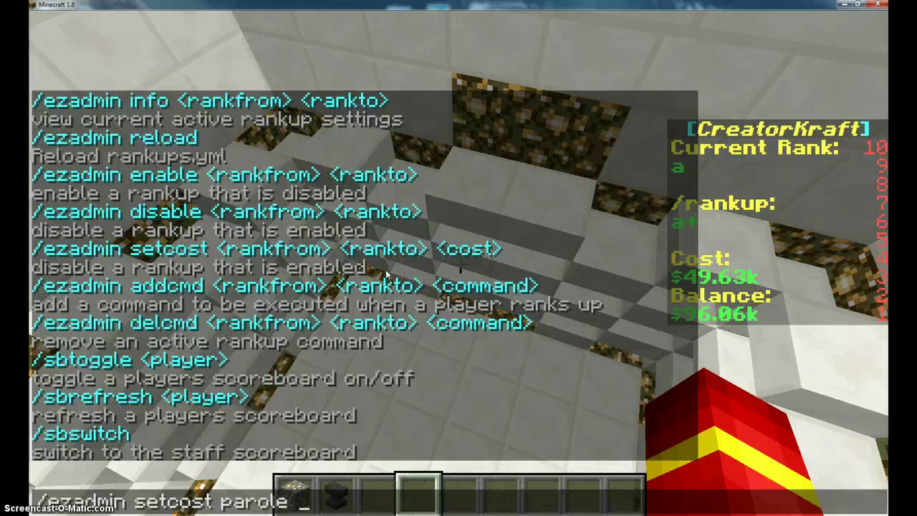
pyautogui.write(' nether')
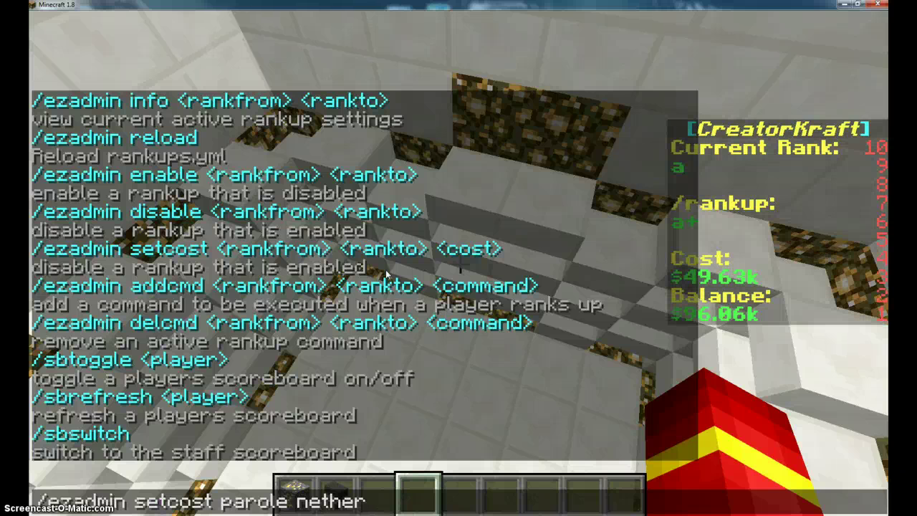
pyautogui.write(' 150000')
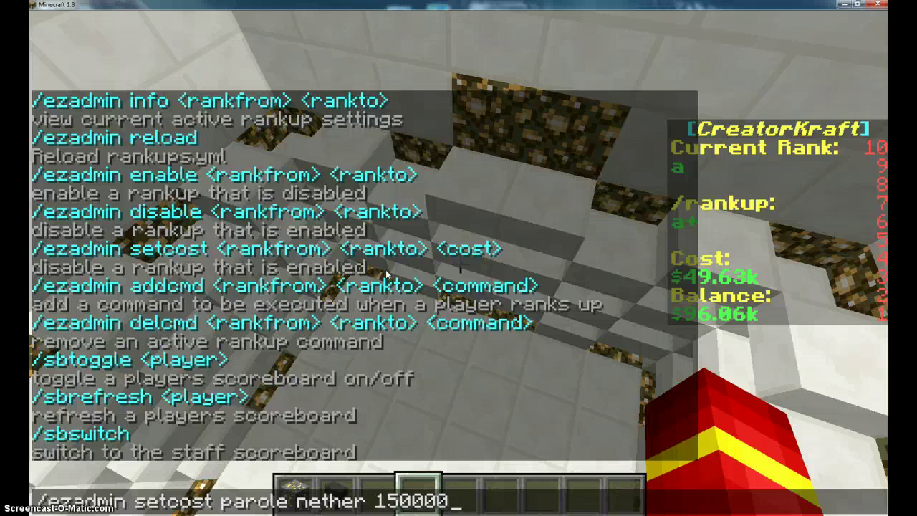
pyautogui.press('Return')
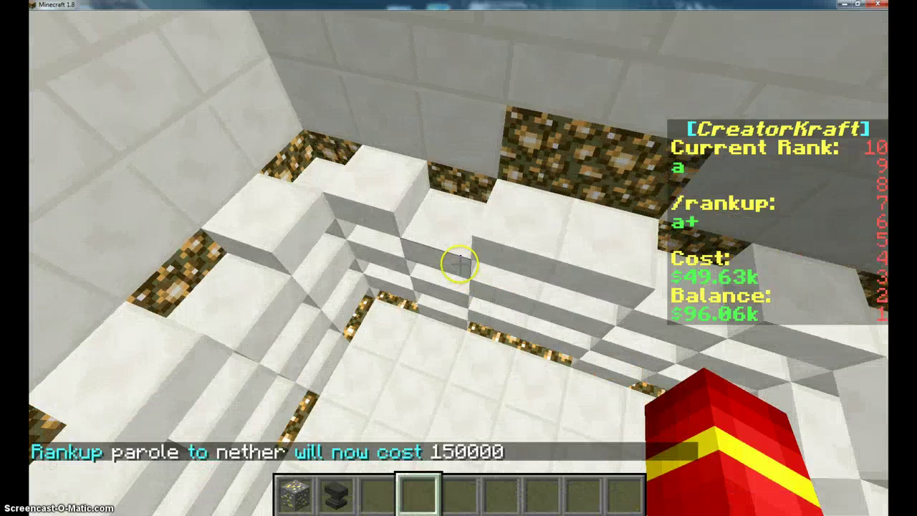
# Reload the EZRanksLite plugin with /ezadmin reload
pyautogui.press('/')
pyautogui.write('ezadmin re')
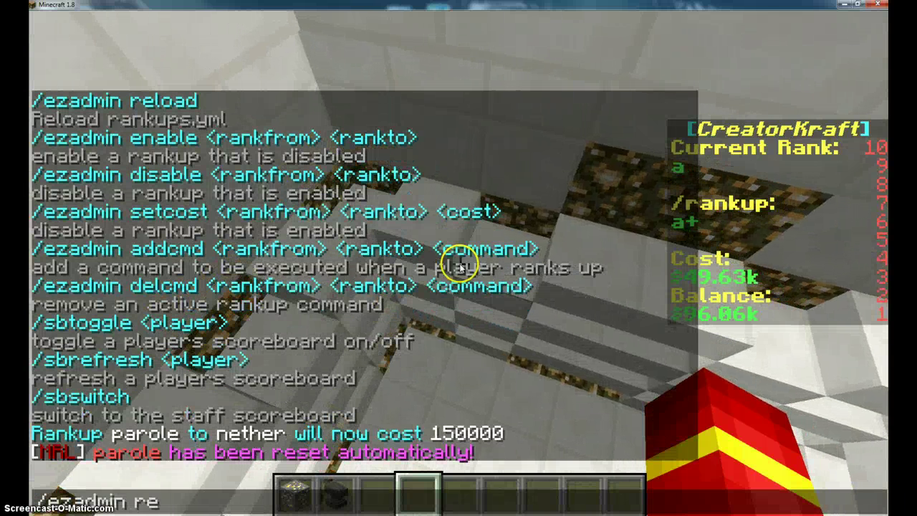
pyautogui.write('load')
pyautogui.press('Return')
# Move your own player to group parole using /manuadd with the player name
pyautogui.press('/')
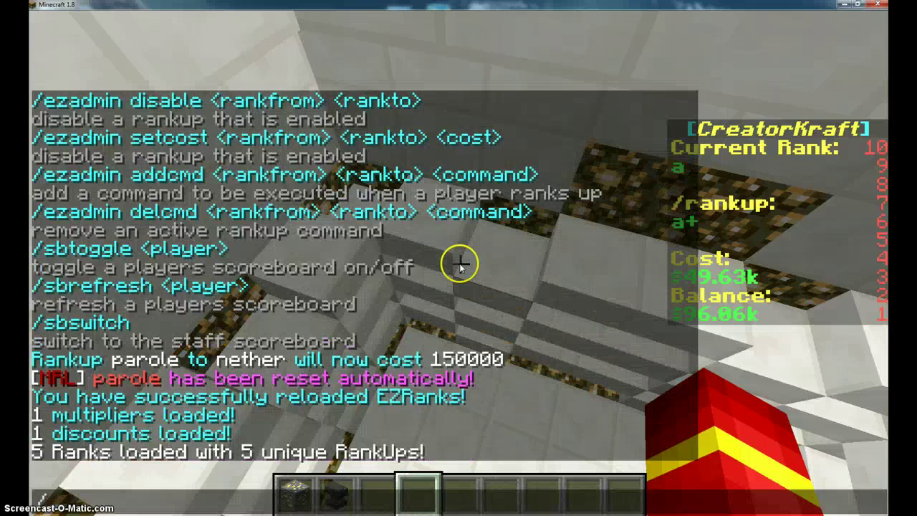
pyautogui.write('manuadd petermainwaring -par')
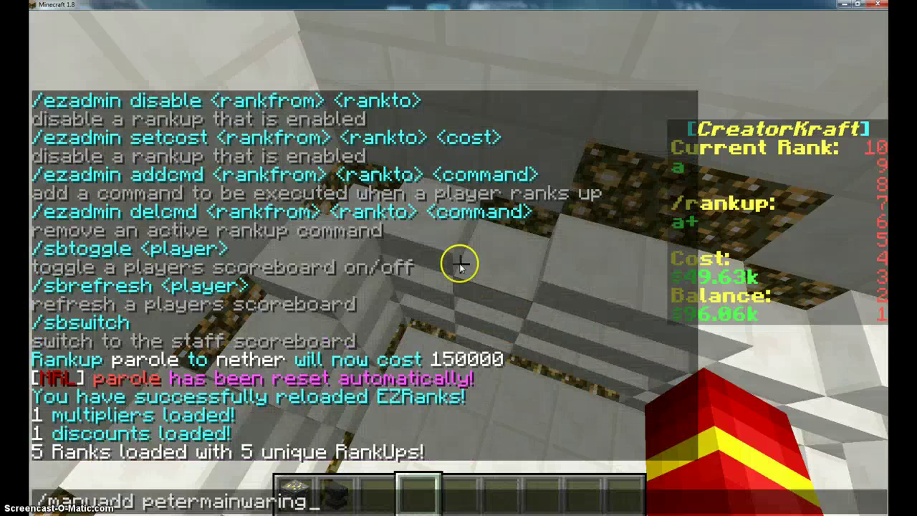
pyautogui.press('BackSpace')
pyautogui.press('BackSpace')
pyautogui.write('parole')
pyautogui.press('Return')
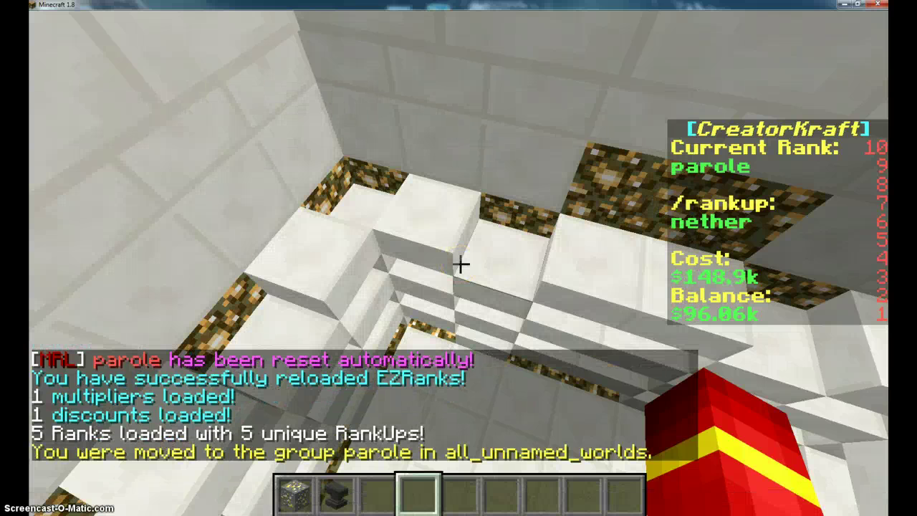
pyautogui.press('t')
pyautogui.press('Escape')
pyautogui.press('t')
pyautogui.press('Escape')
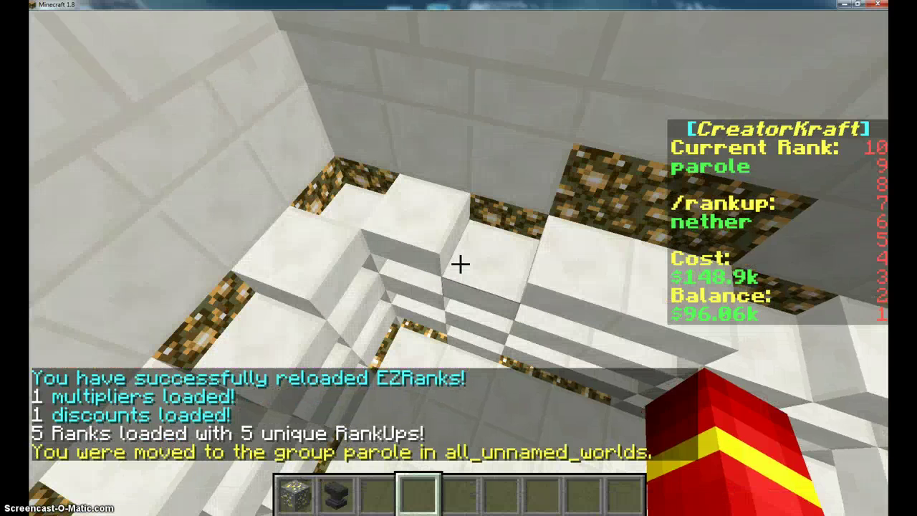
pyautogui.press('w')
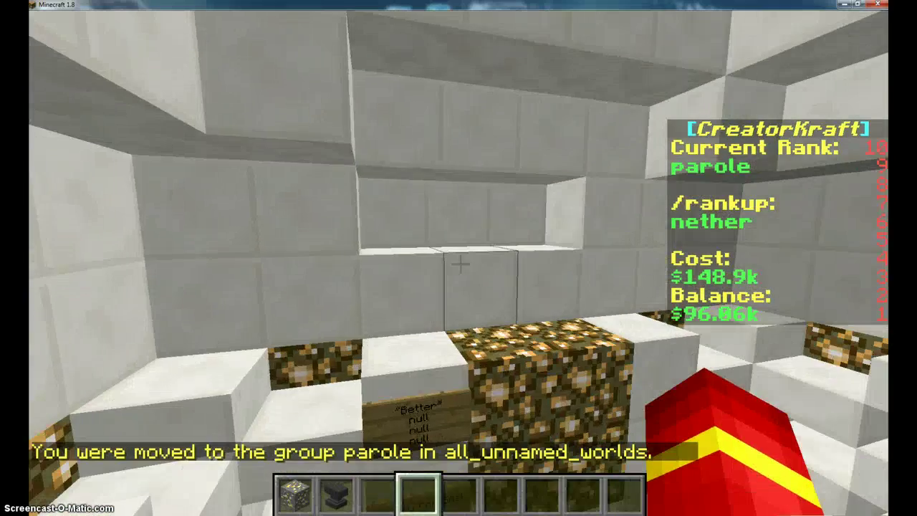
# Try to rank up from parole to nether with the /rankup command
pyautogui.press('t')
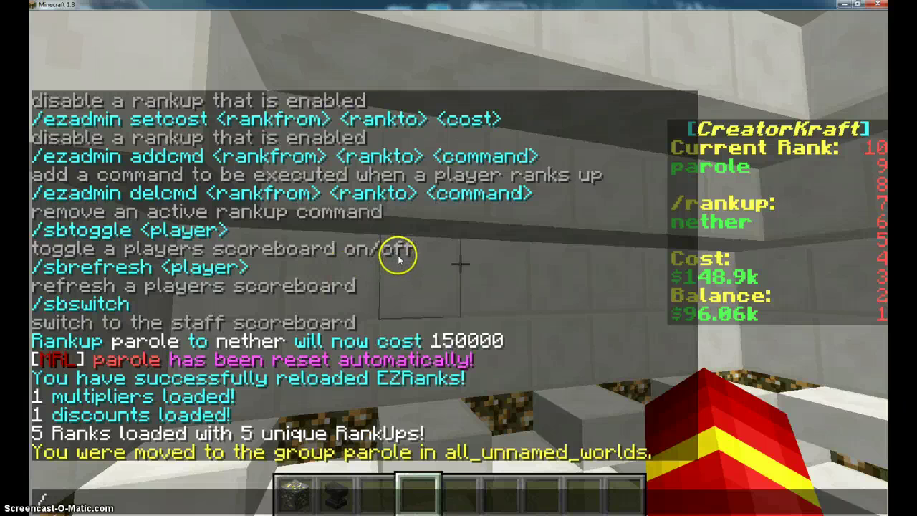
pyautogui.write('p')
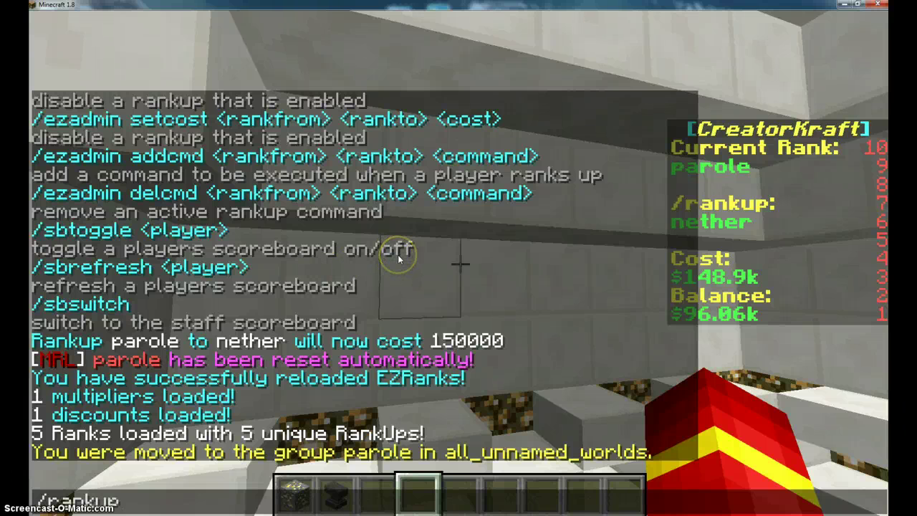
pyautogui.press('Return')
# Try to refresh the player's scoreboard with the command /sbresfresh
pyautogui.write('/sb')
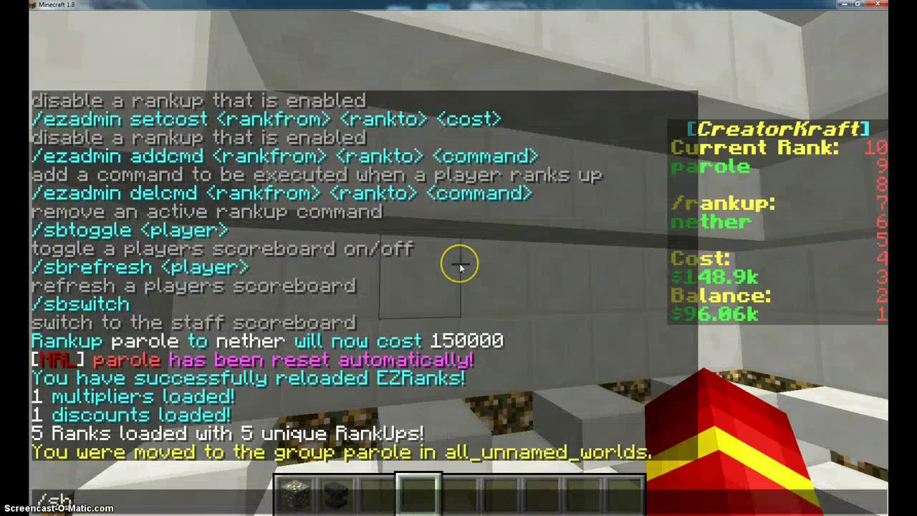
pyautogui.write('resfre')
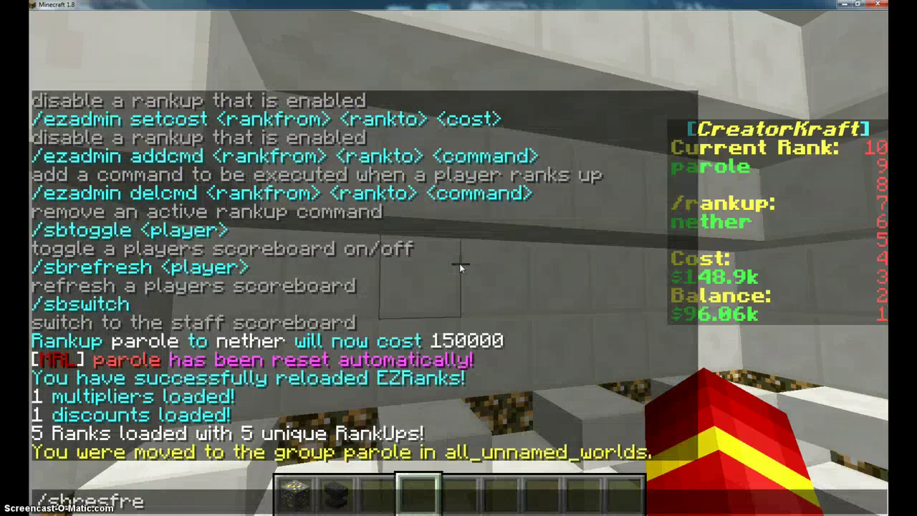
pyautogui.write('sh')
pyautogui.press('Return')
pyautogui.press('t')
pyautogui.press('Up')
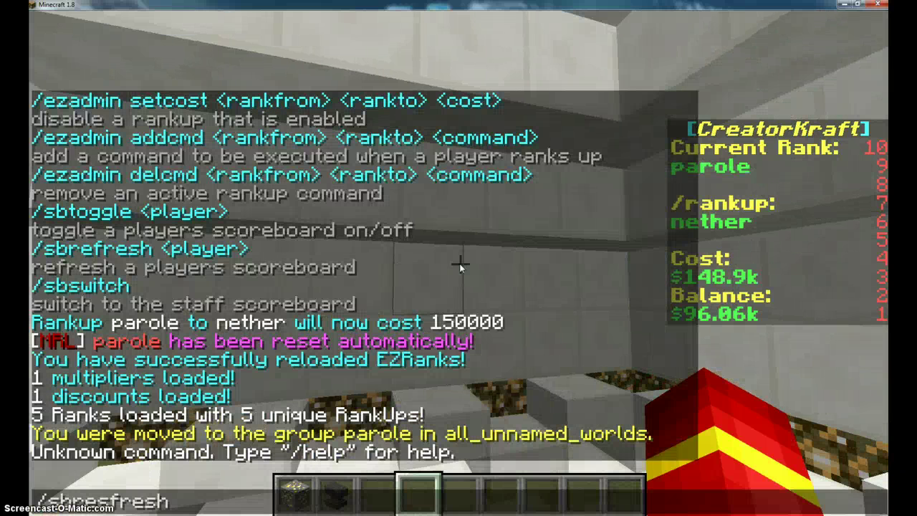
pyautogui.press('Escape')
# Refresh your own player's scoreboard using /sbrefresh with the player name
pyautogui.write('t/e')
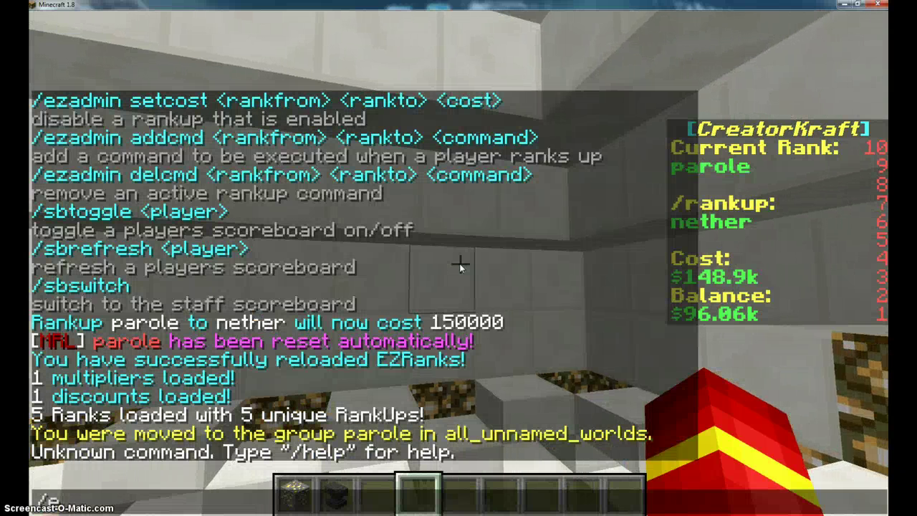
pyautogui.write('sbrefreas')
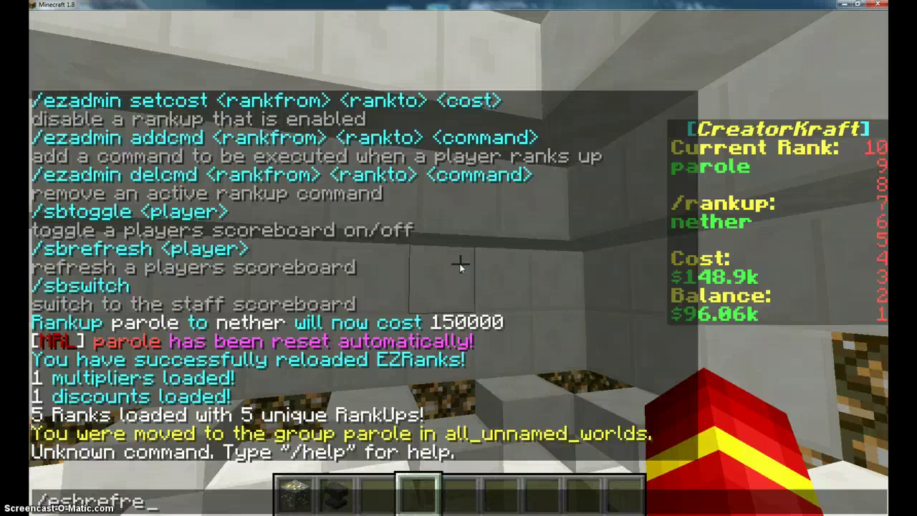
pyautogui.press('BackSpace')
pyautogui.press('BackSpace')
pyautogui.write('sh pe')
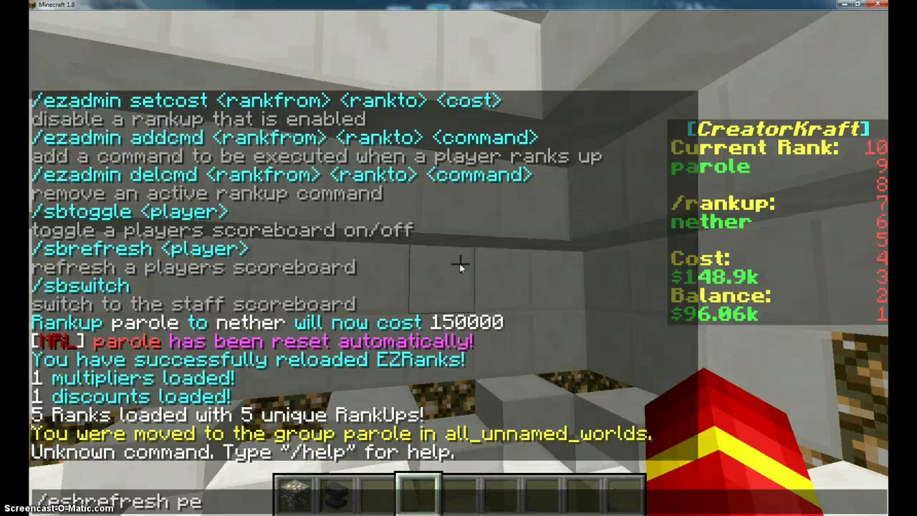
pyautogui.press('BackSpace')
pyautogui.press('BackSpace')
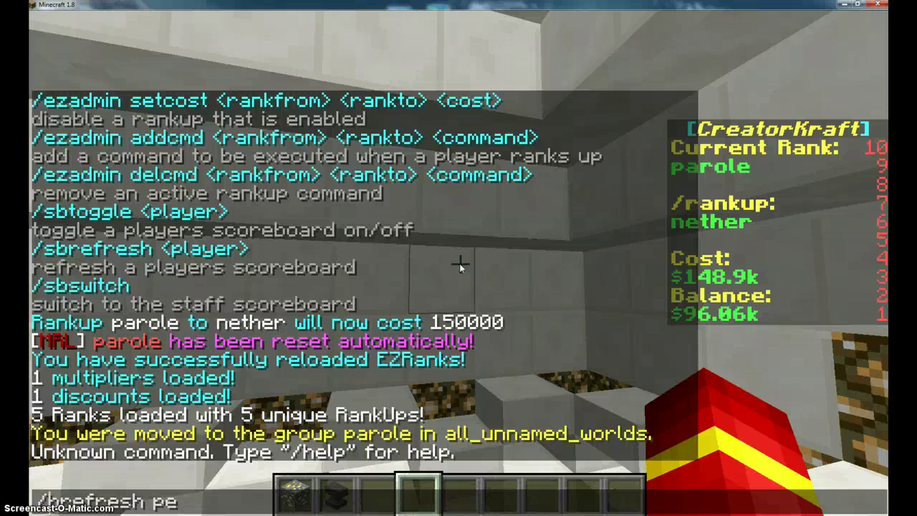
pyautogui.write('s')
pyautogui.press('Return')
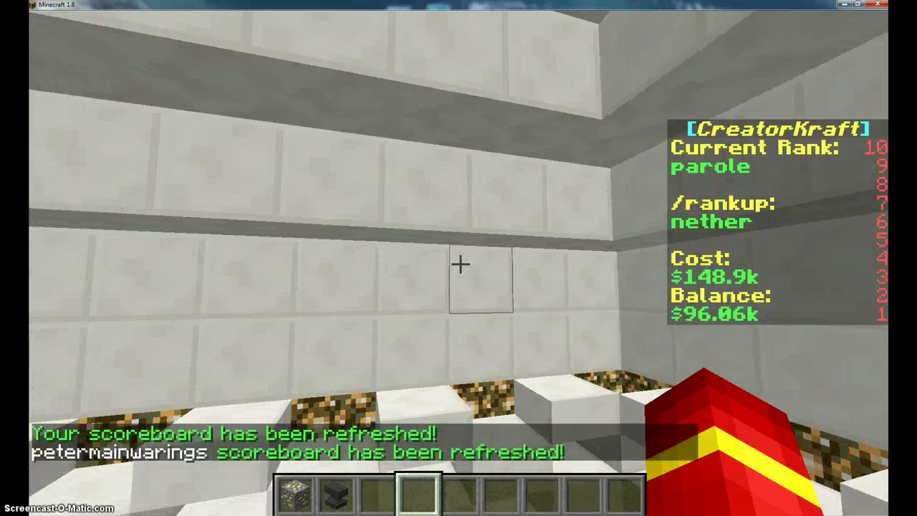
# Switch from the player scoreboard to the staff scoreboard with /sbswitch
pyautogui.press('t')
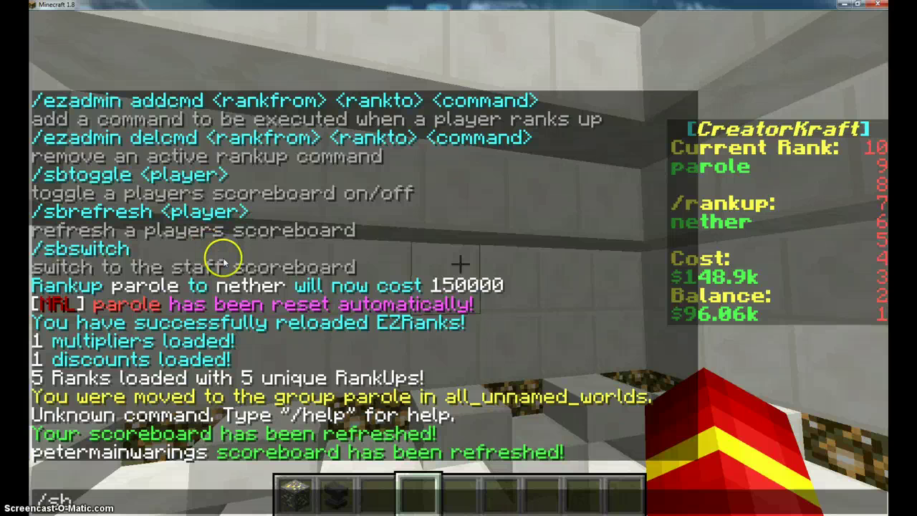
pyautogui.write('/sbswitch')
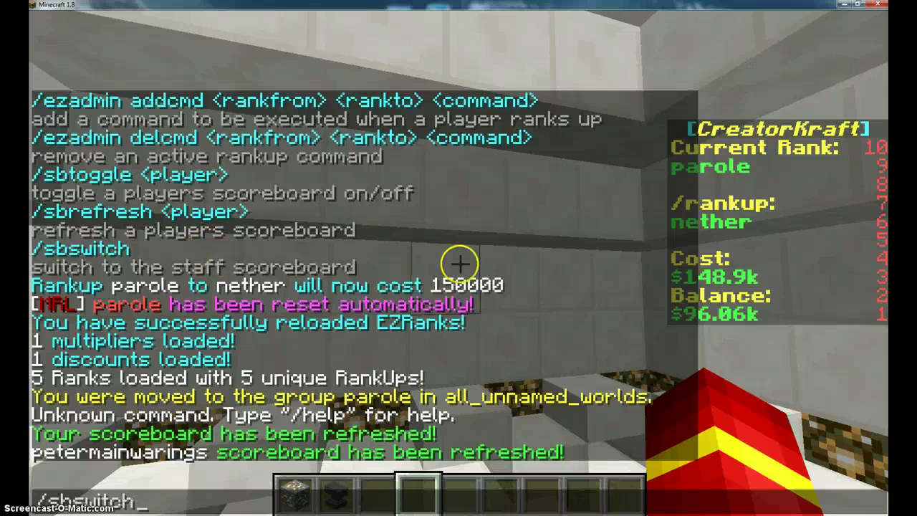
pyautogui.press('Return')
pyautogui.press('s')
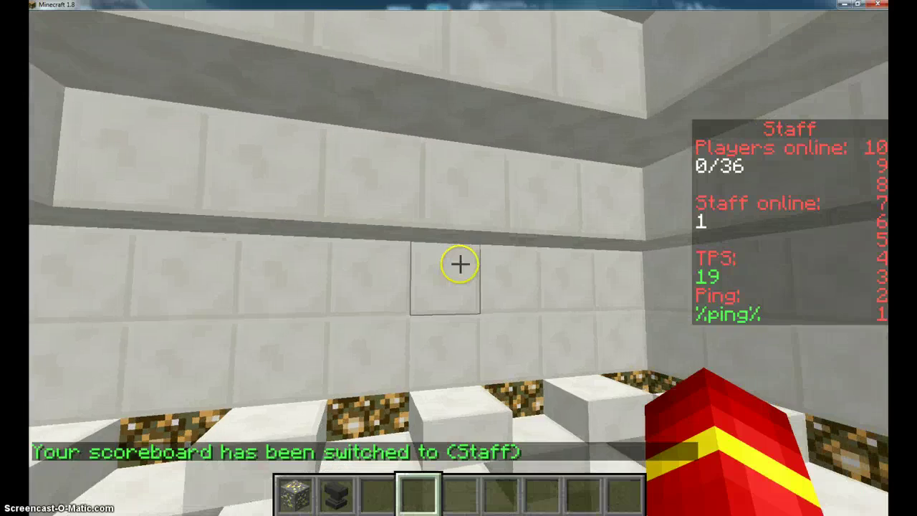
pyautogui.press('w')
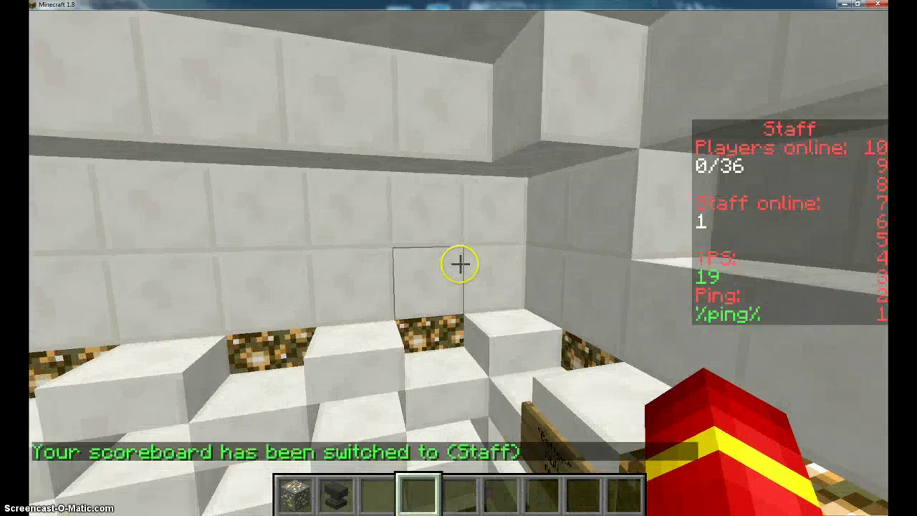
pyautogui.press('w')
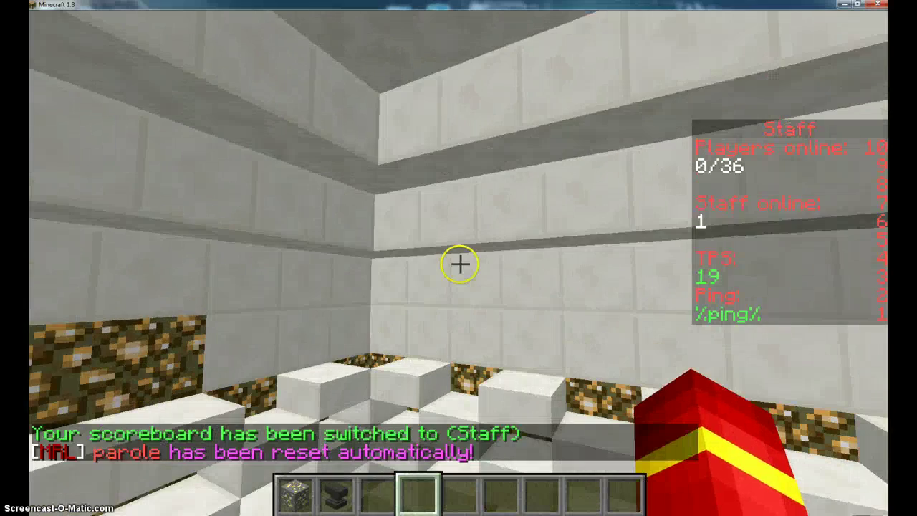
pyautogui.press('s')
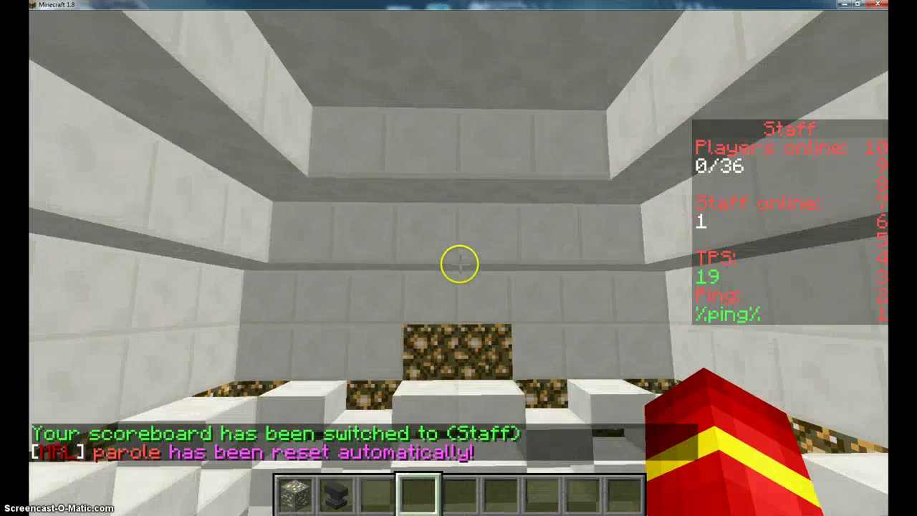
pyautogui.press('w')
pyautogui.press('s')
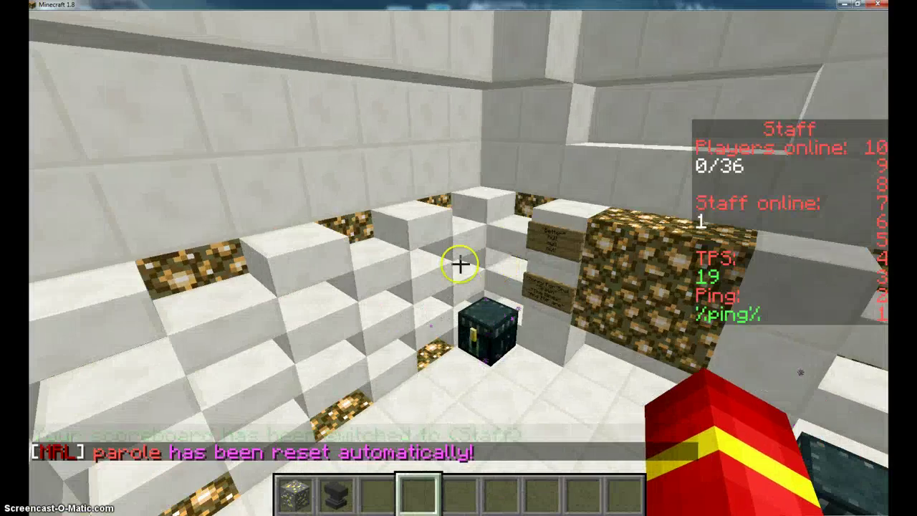
pyautogui.press('w')
pyautogui.press('s')
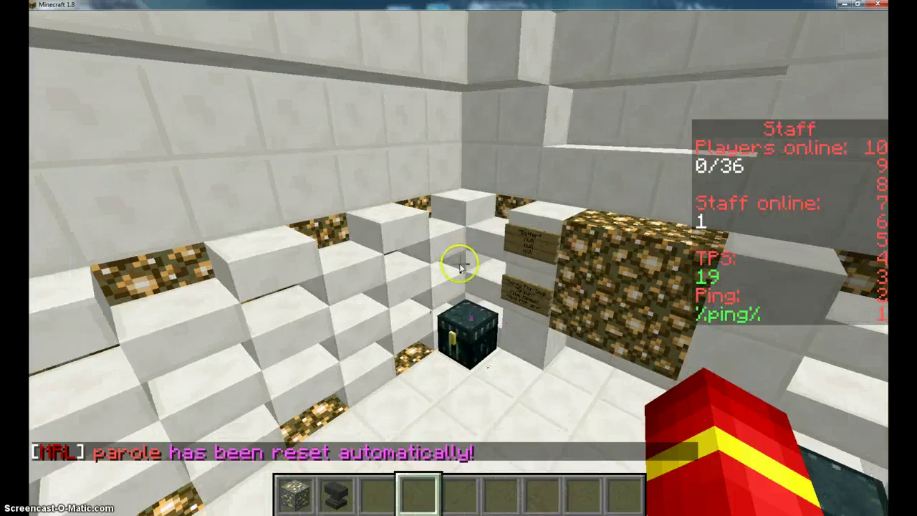
# Switch back to the player scoreboard by running /sbswitch again
pyautogui.press('t')
pyautogui.press('Up')
pyautogui.press('Return')
pyautogui.press('s')
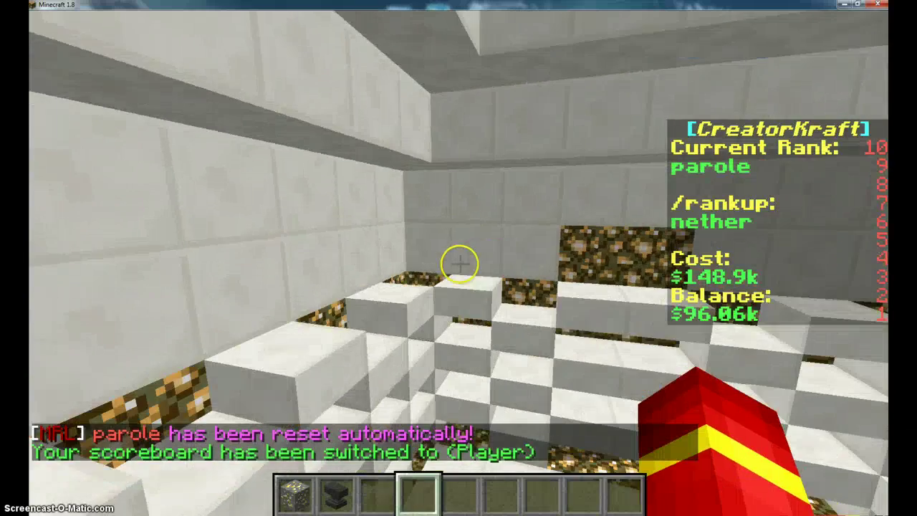
# Review the ezadmin help list and view the settings of the c to b rankup with /ezadmin info c b
pyautogui.press('t')
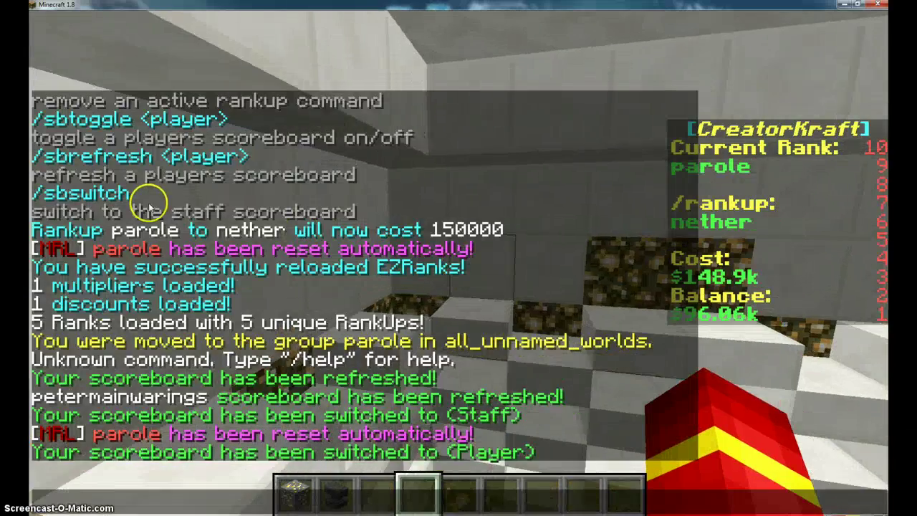
pyautogui.scroll(2, 139, 205)
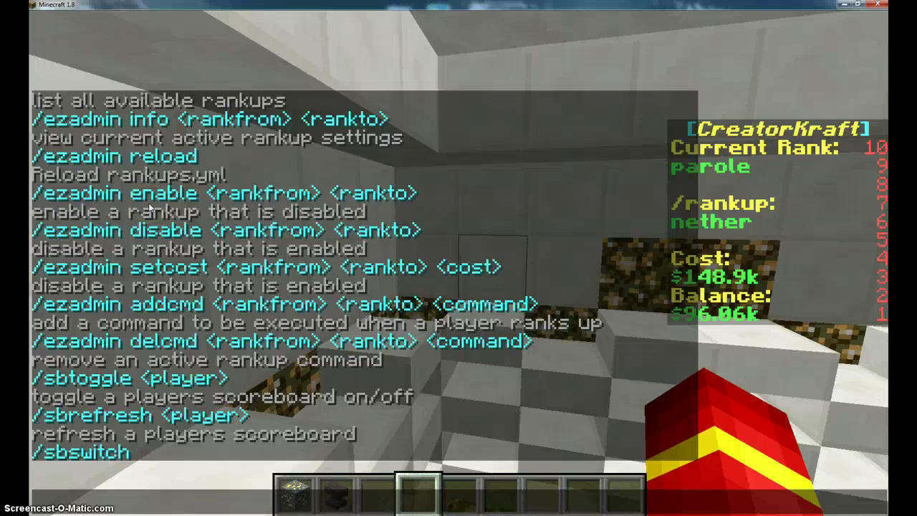
pyautogui.scroll(1, 151, 207)
pyautogui.scroll(2, 150, 208)
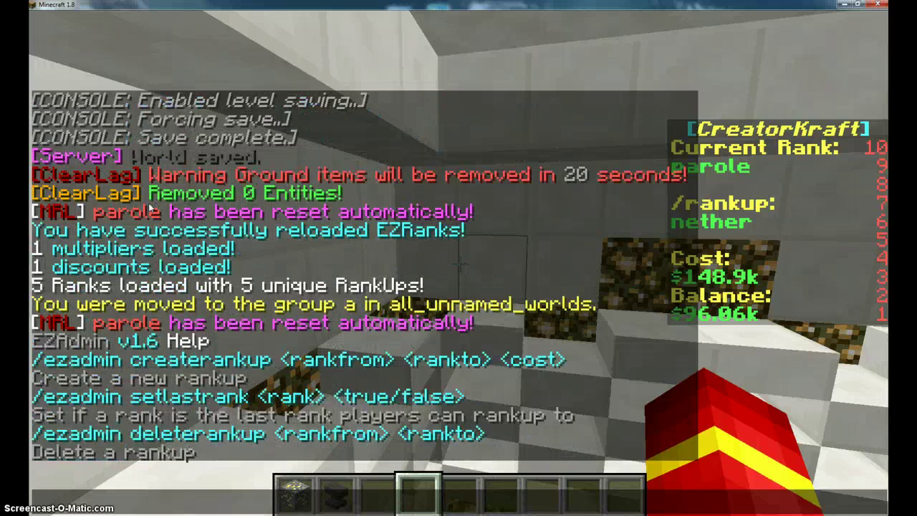
pyautogui.scroll(-1, 138, 264)
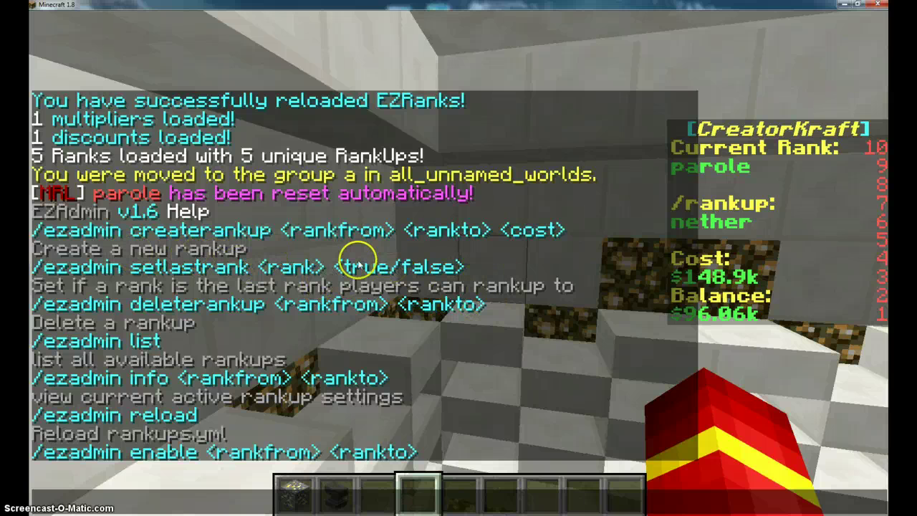
pyautogui.scroll(-1, 273, 258)
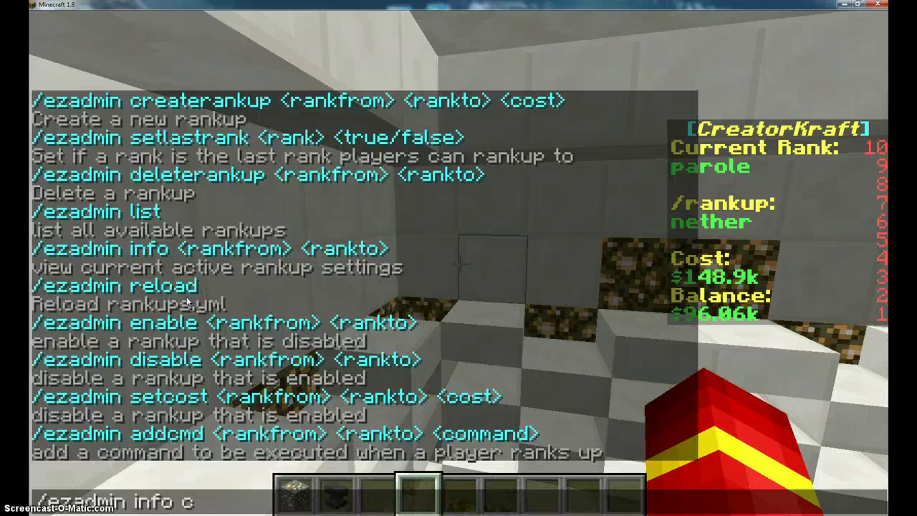
pyautogui.write('c b')
pyautogui.press('Return')
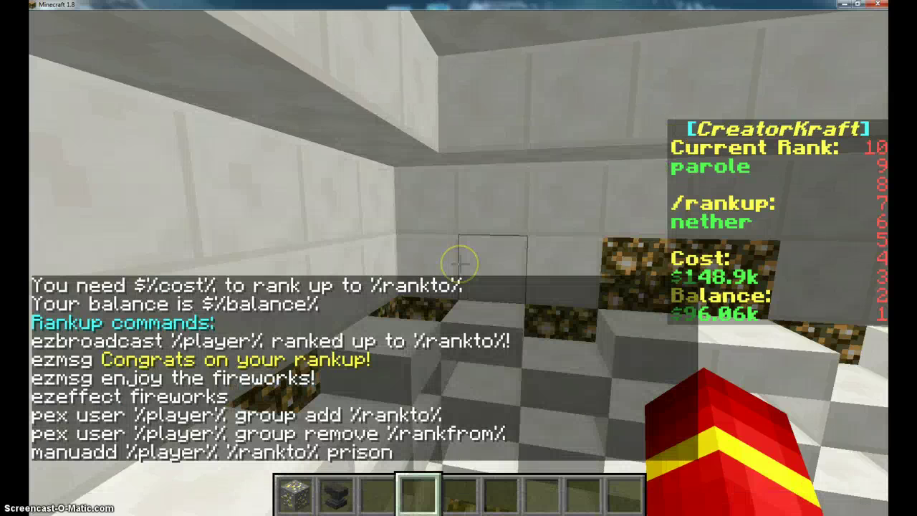
pyautogui.press('t')
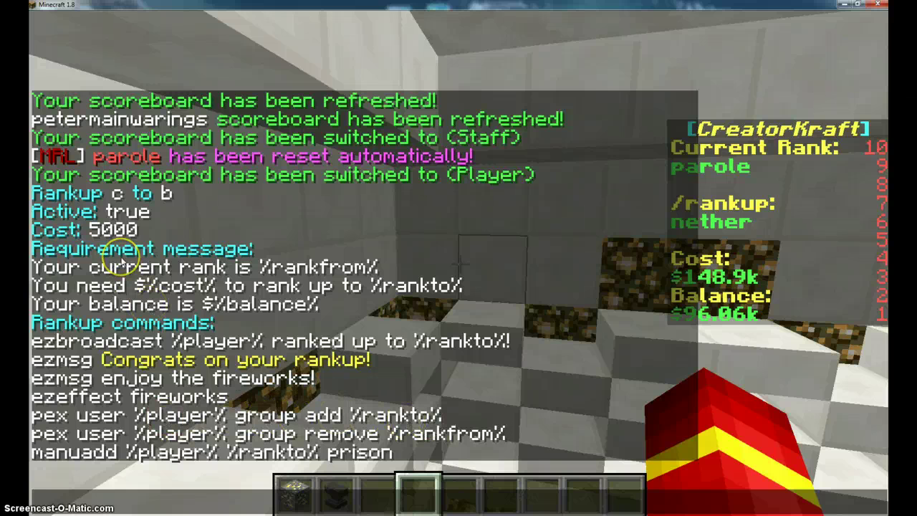
# Draft the command /ezadmin deleterankup parole nether for removing the parole to nether rankup
pyautogui.scroll(7, 122, 265)
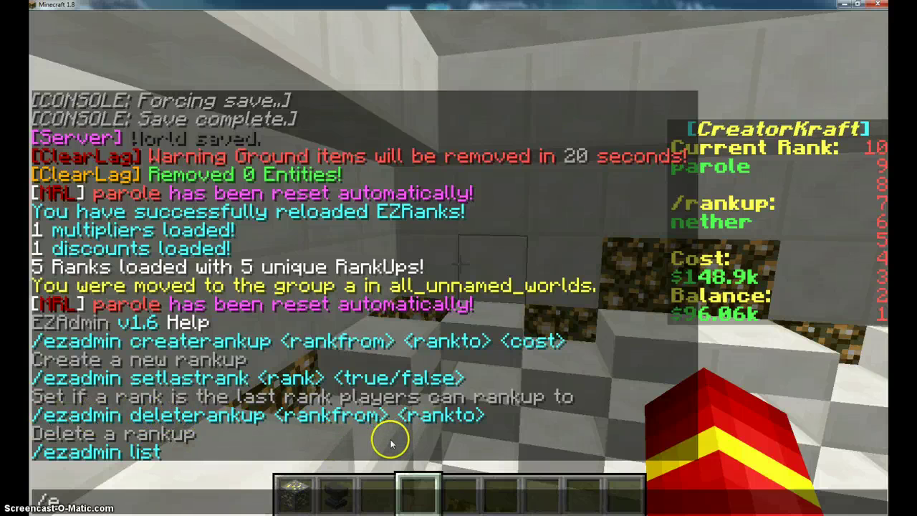
pyautogui.press('BackSpace')
pyautogui.press('BackSpace')
pyautogui.press('BackSpace')
pyautogui.write('in deleterankup parol')
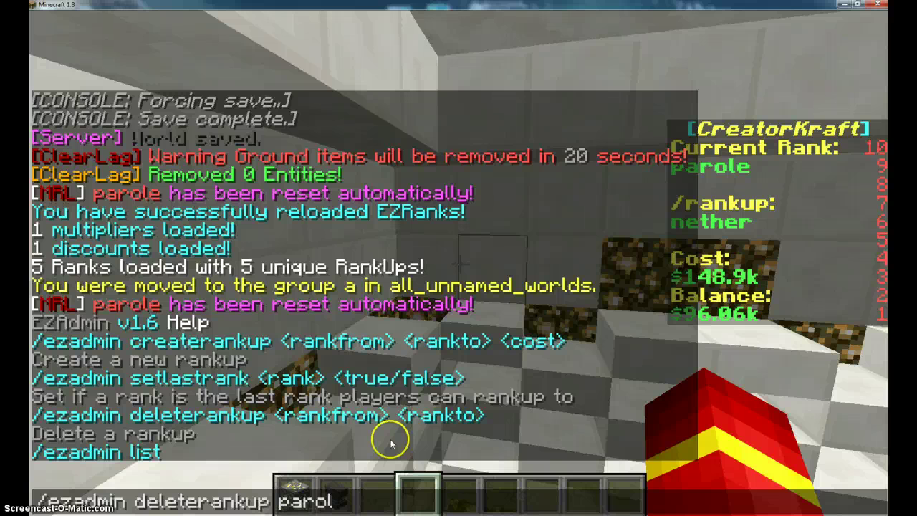
pyautogui.write('er')
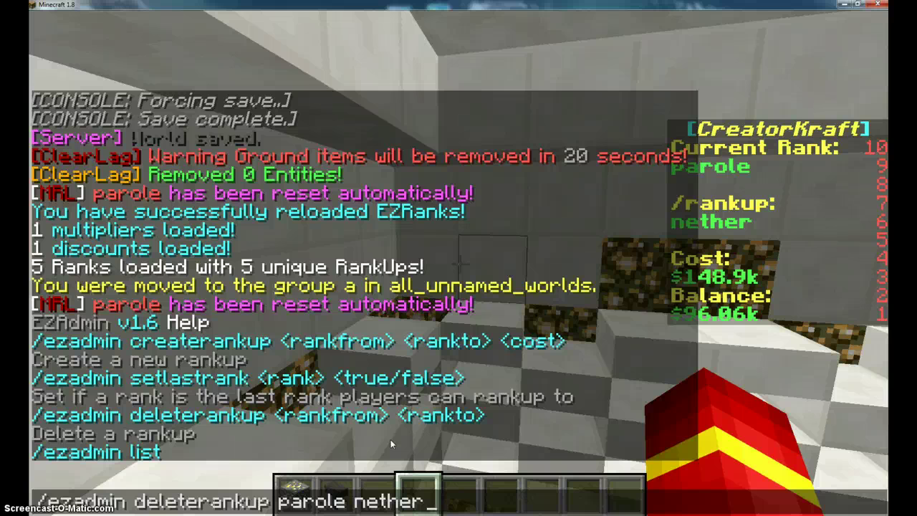
pyautogui.press('Return')
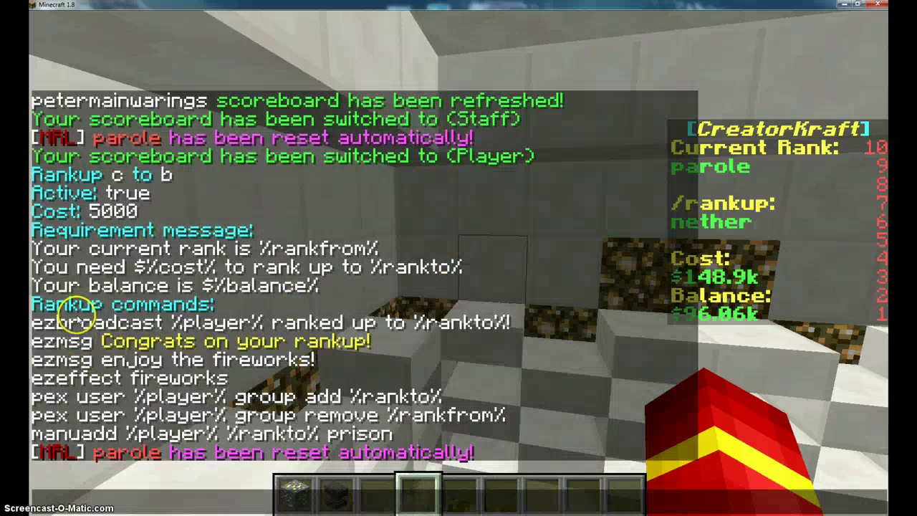
# Reload the EZRanksLite configuration with /ezadmin reload
pyautogui.write('/ezadmin')
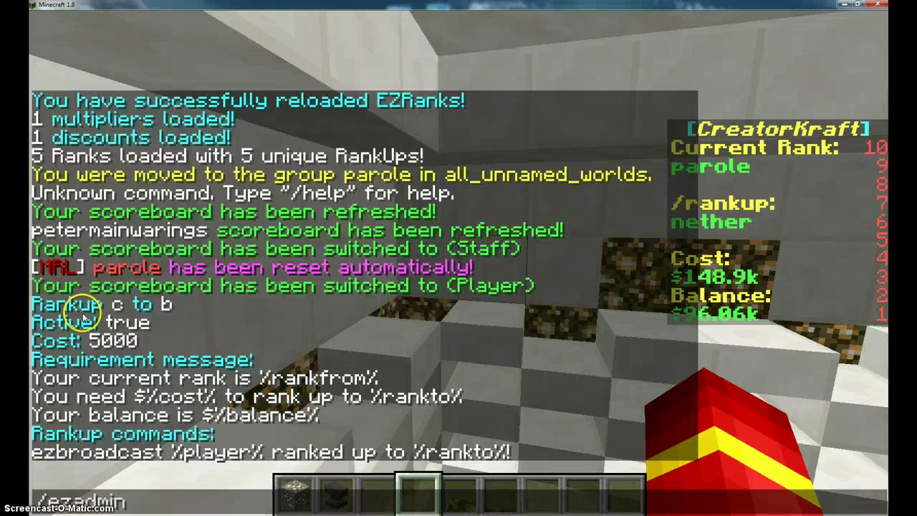
pyautogui.write(' reload')
pyautogui.press('Return')
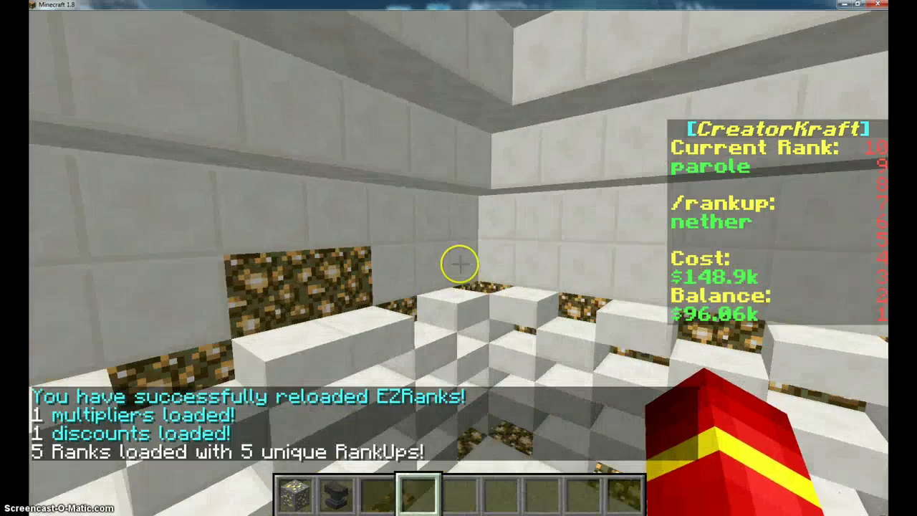